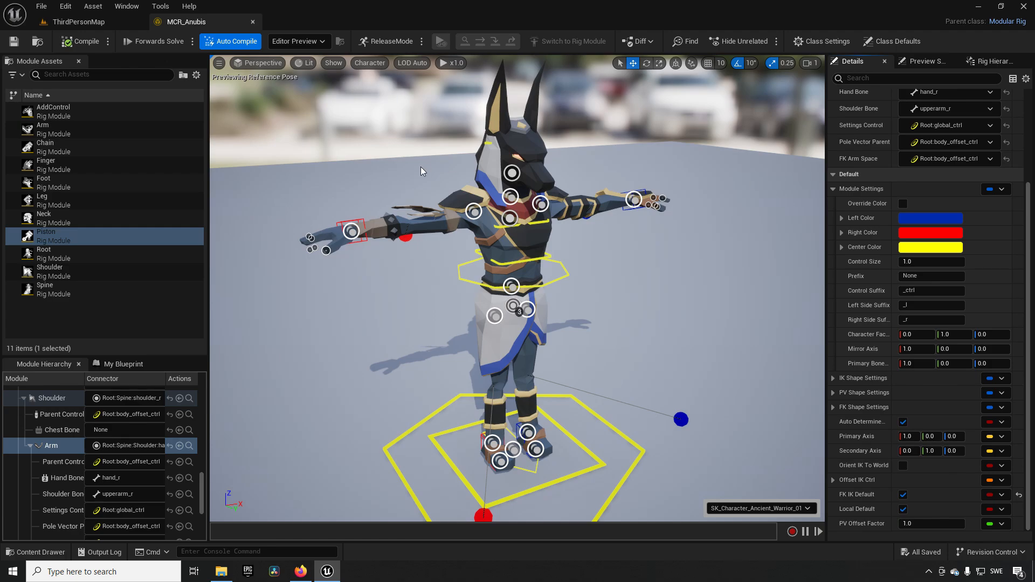
Test the rig's right arm by moving hand_r_ctrl up and inward to about X 6.3, Y -14.5
click(351, 231)
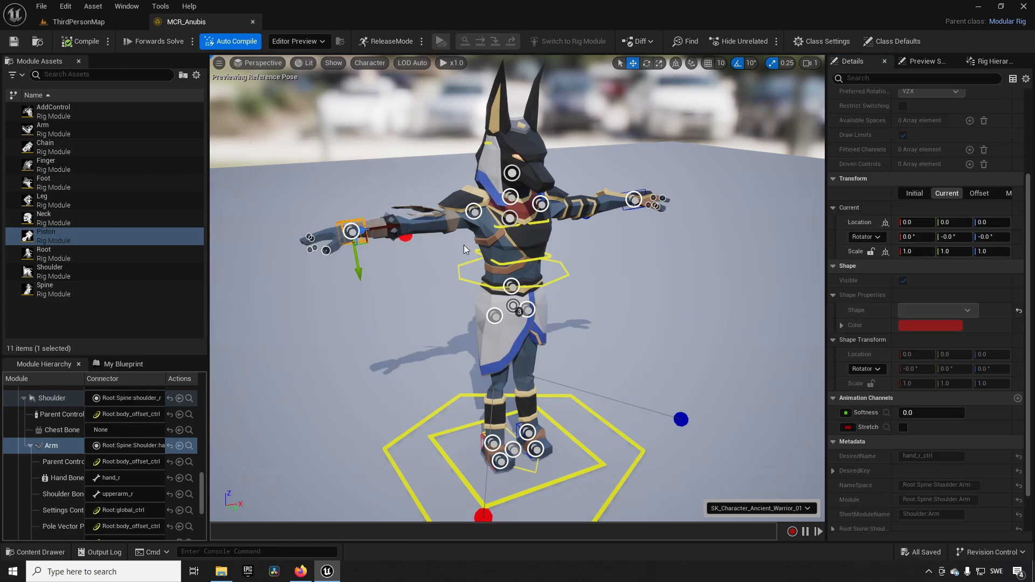
alt+drag(463, 246, 396, 254)
alt+middle_drag(396, 254, 451, 253)
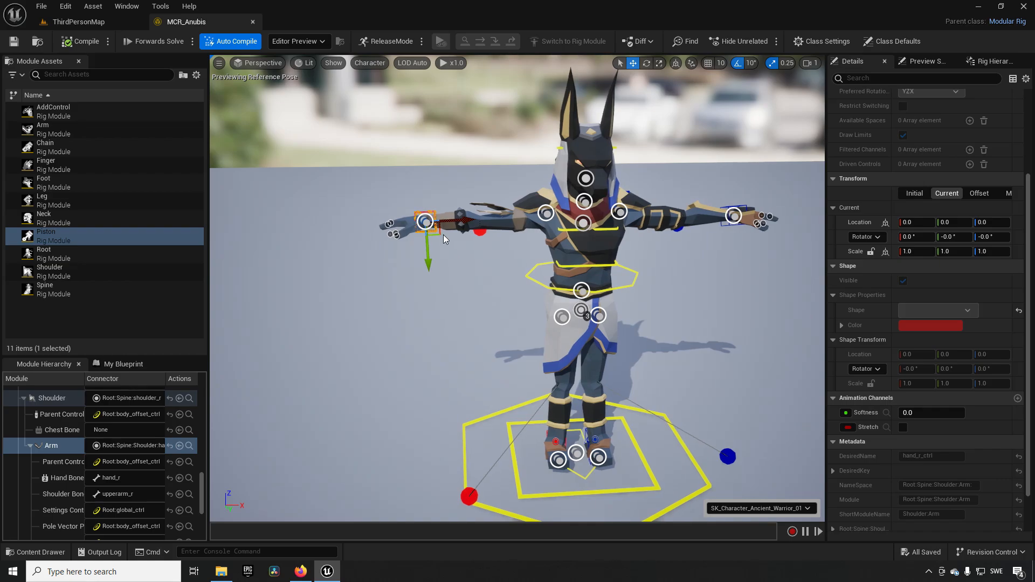
drag(443, 235, 454, 205)
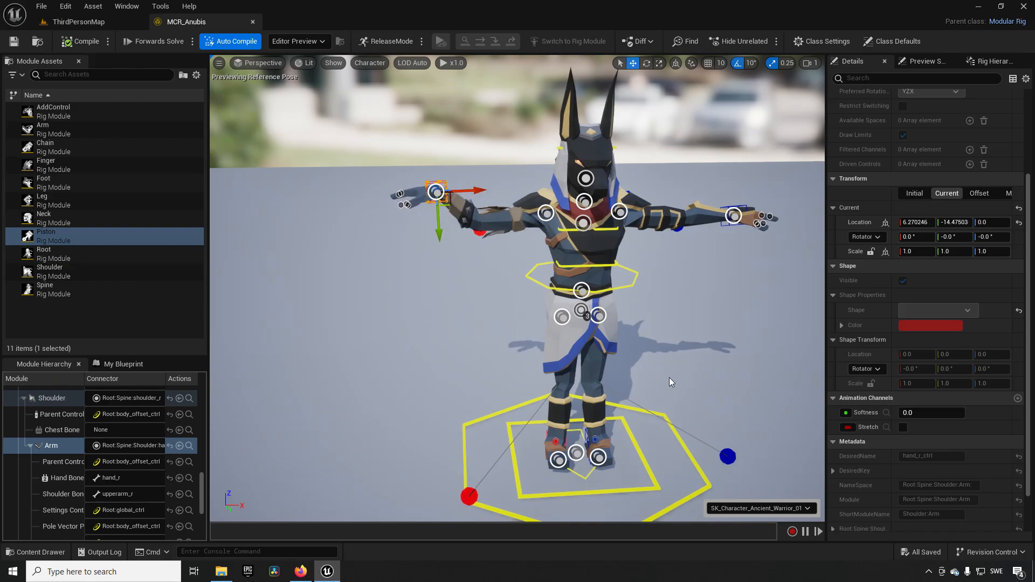
Test the torso and leg movement by moving the waist control body_ctrl down and back up
click(637, 289)
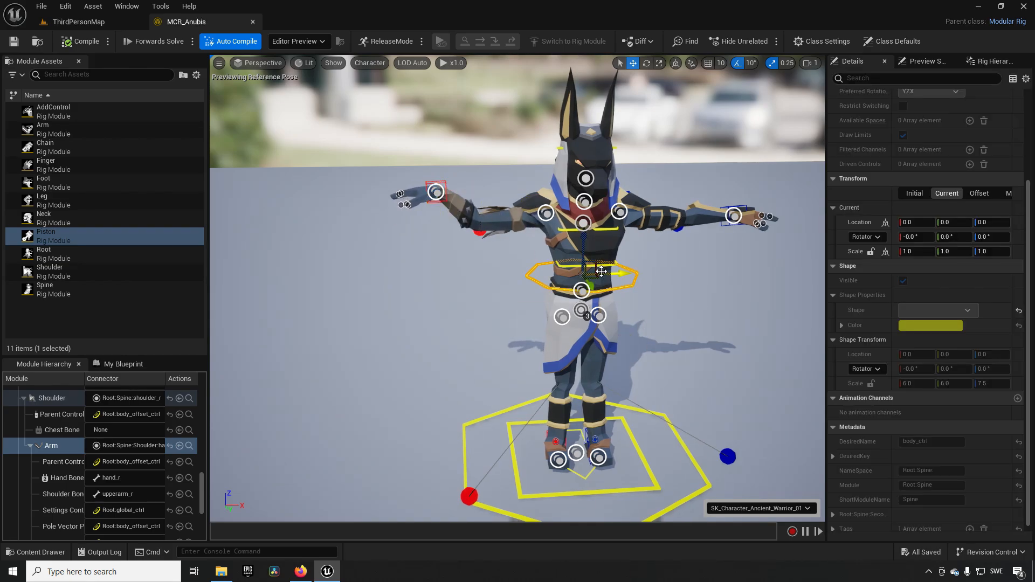
drag(601, 271, 596, 301)
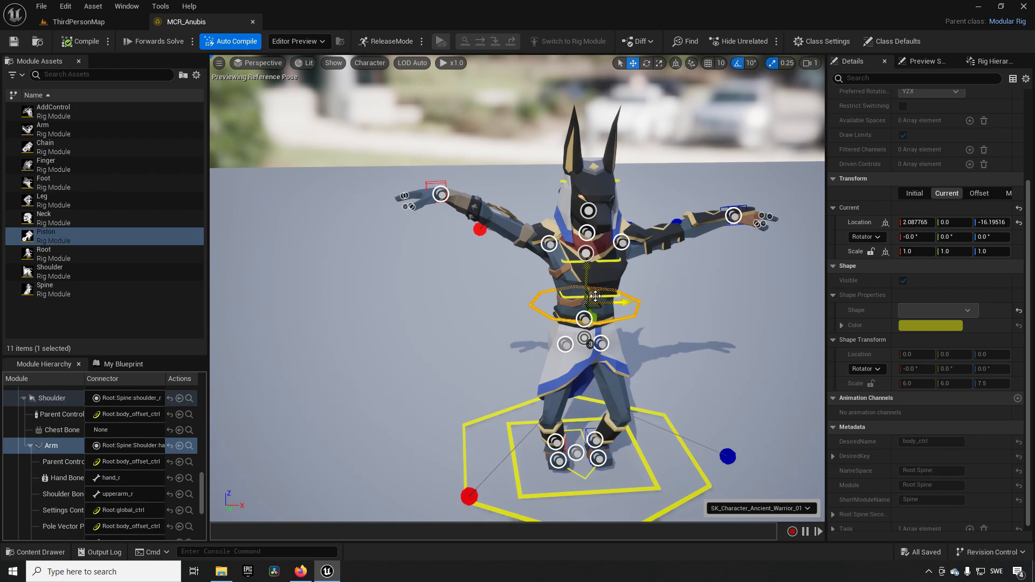
drag(596, 300, 573, 273)
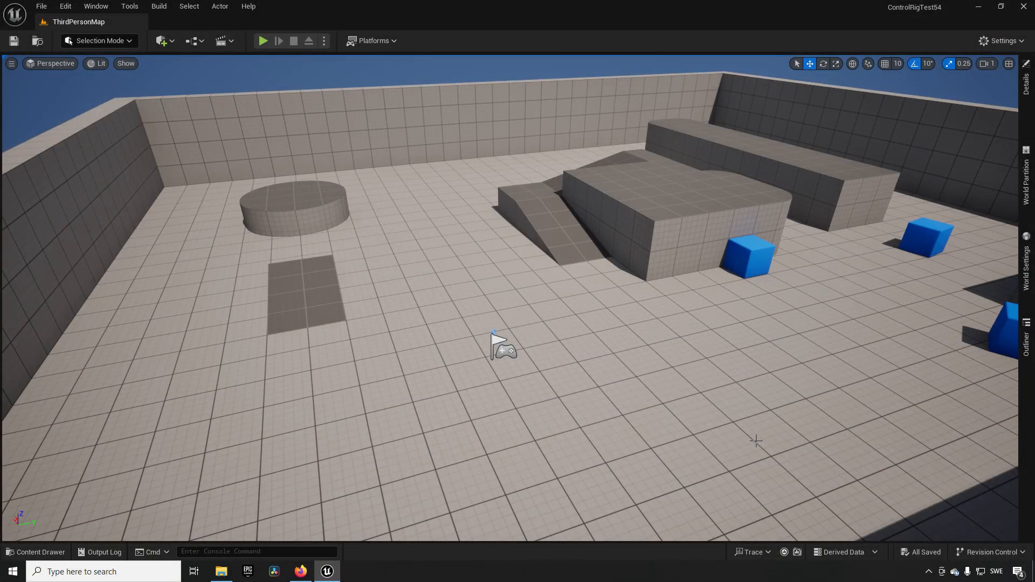
mouse_move(649, 423)
right_down()
mouse_move(634, 448)
mouse_move(668, 426)
mouse_move(658, 409)
right_up()
key(w)
key(s)
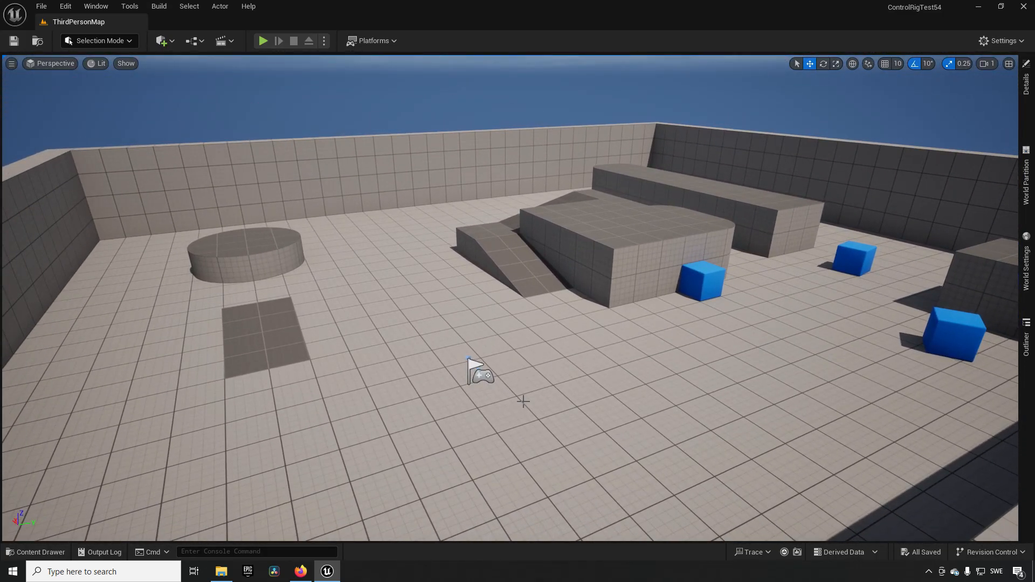
Open the ControlRig folder in the project's content
key(ctrl+space)
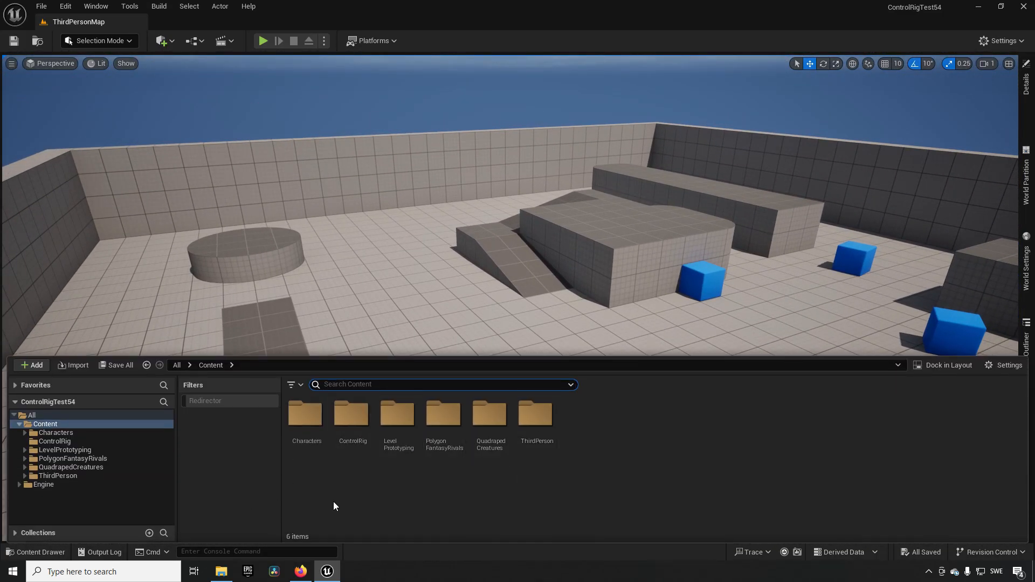
click(353, 428)
double_click(354, 431)
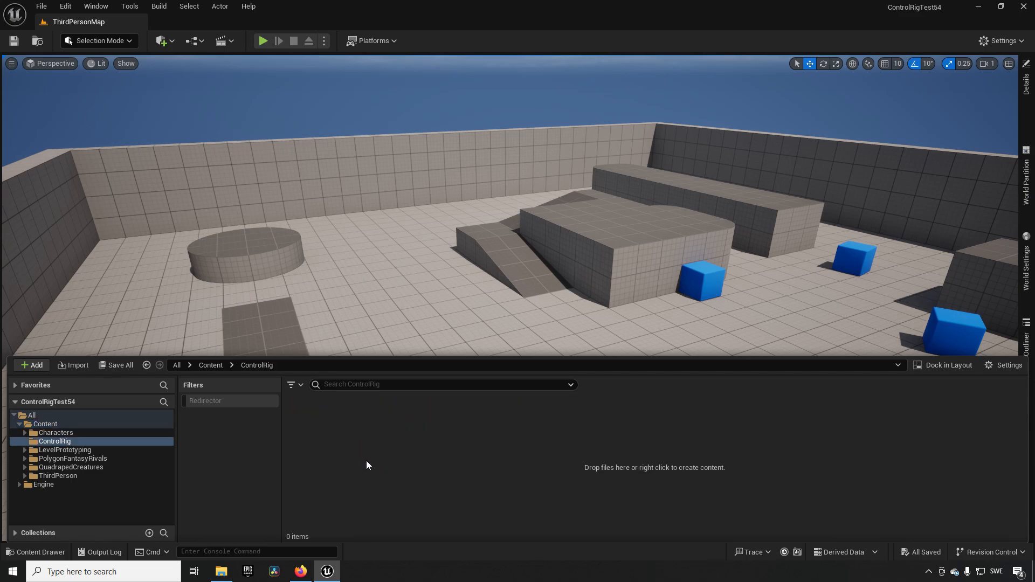
Create a Control Rig asset with ModularRig as its parent and name it MCR_Anubis
right_click(387, 436)
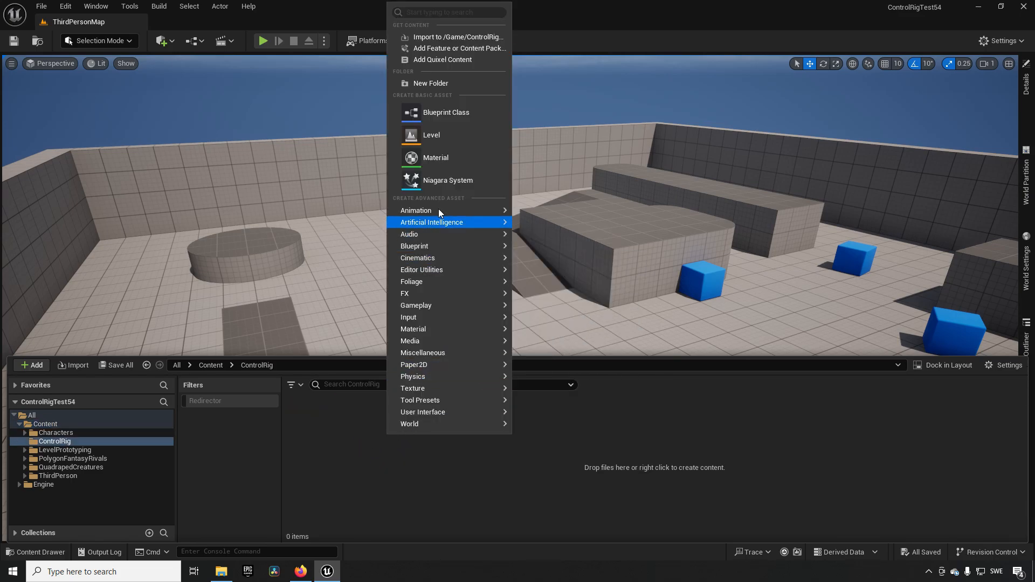
mouse_move(438, 211)
mouse_move(604, 474)
mouse_move(606, 452)
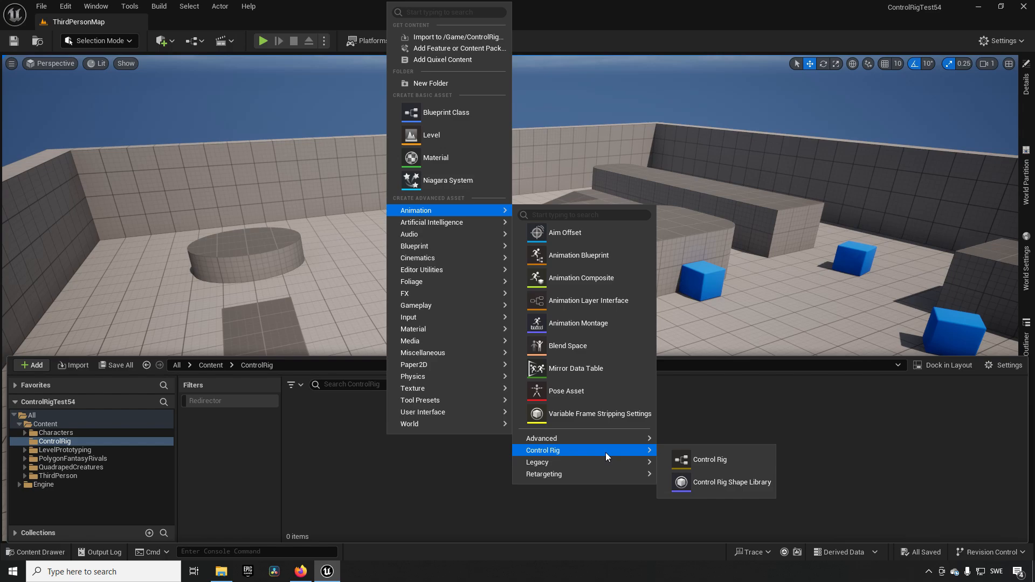
click(704, 458)
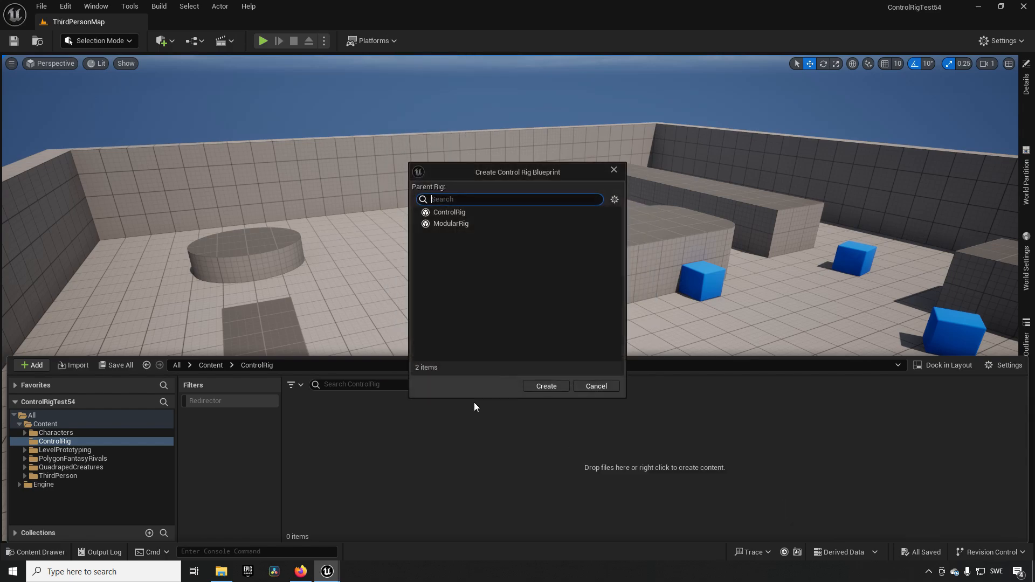
click(467, 223)
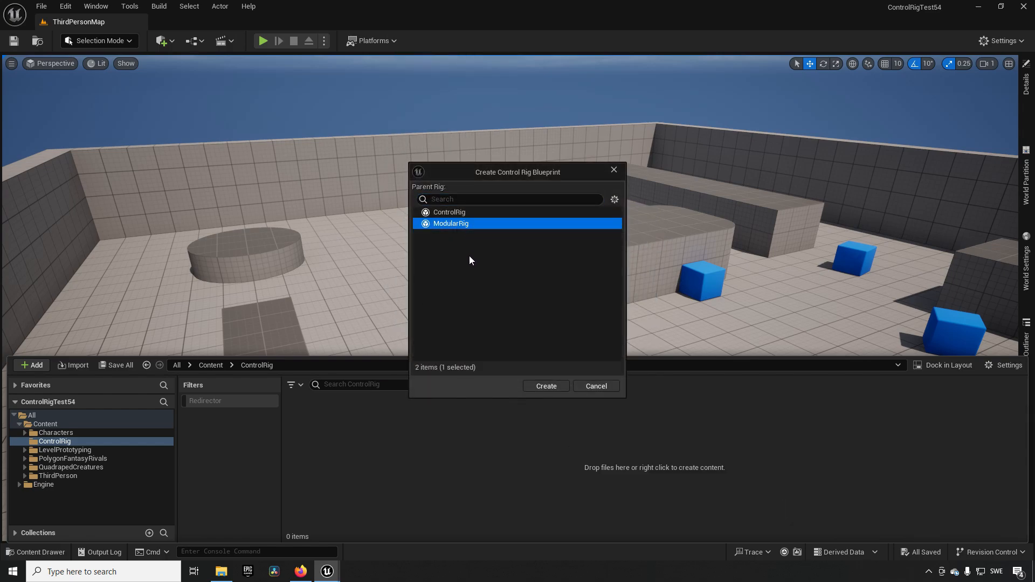
click(559, 380)
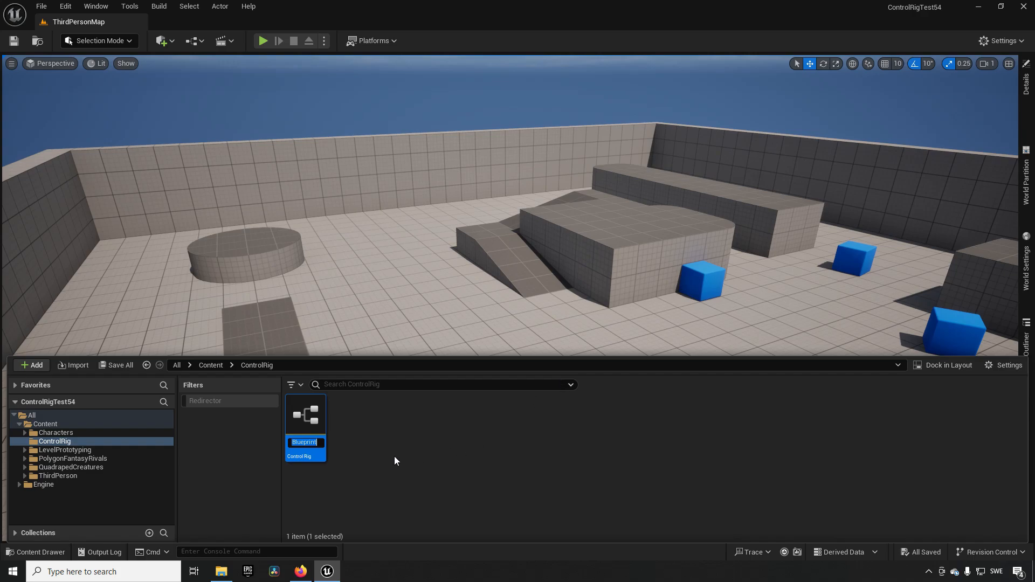
text(CR_Anubis)
key(Return)
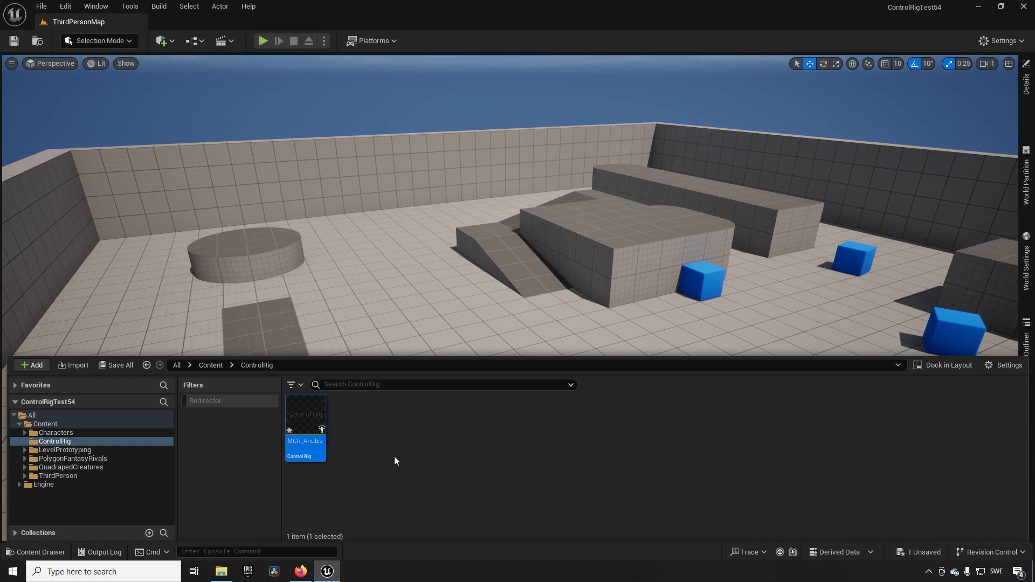
Open the MCR_Anubis rig for editing and dismiss the compiler results
double_click(304, 420)
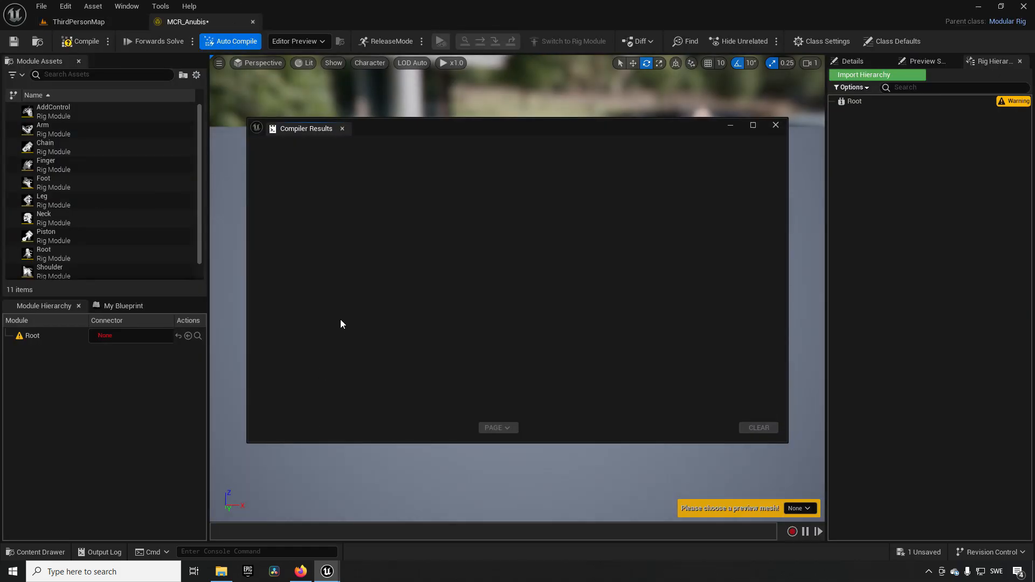
click(775, 126)
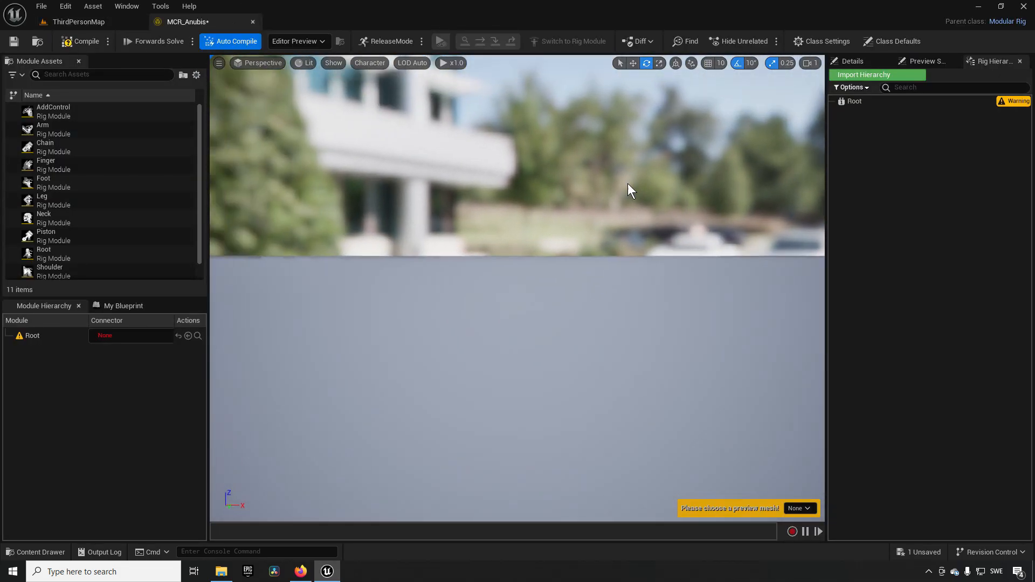
right_drag(627, 183, 626, 183)
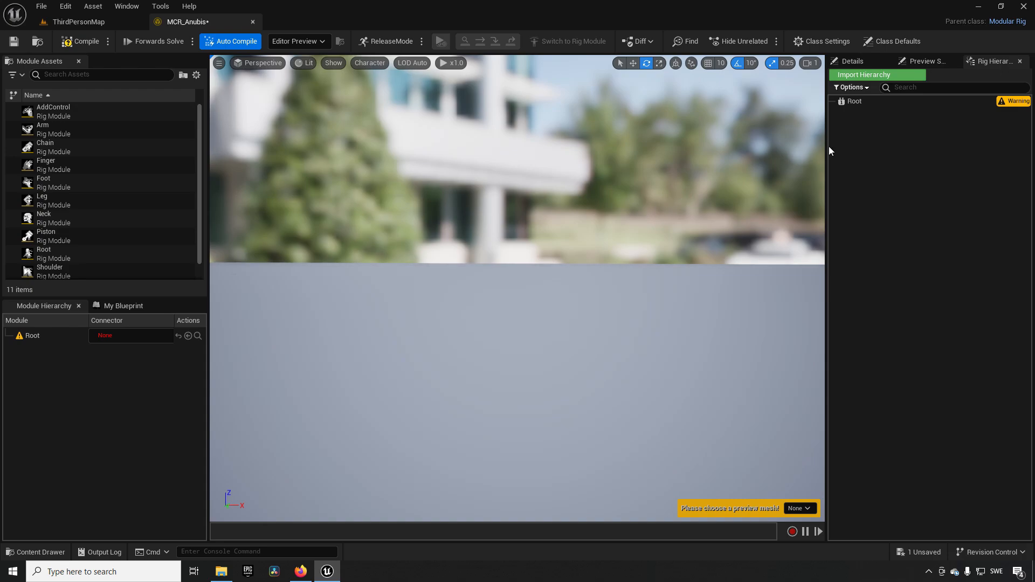
Set the rig's preview mesh to SK_Character_Ancient_Warrior_01
click(924, 61)
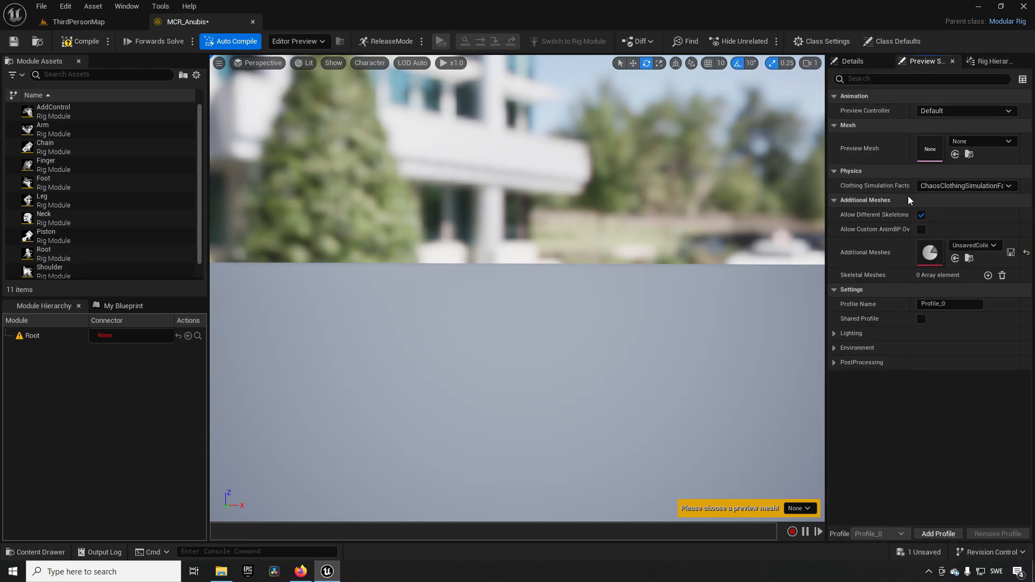
click(976, 142)
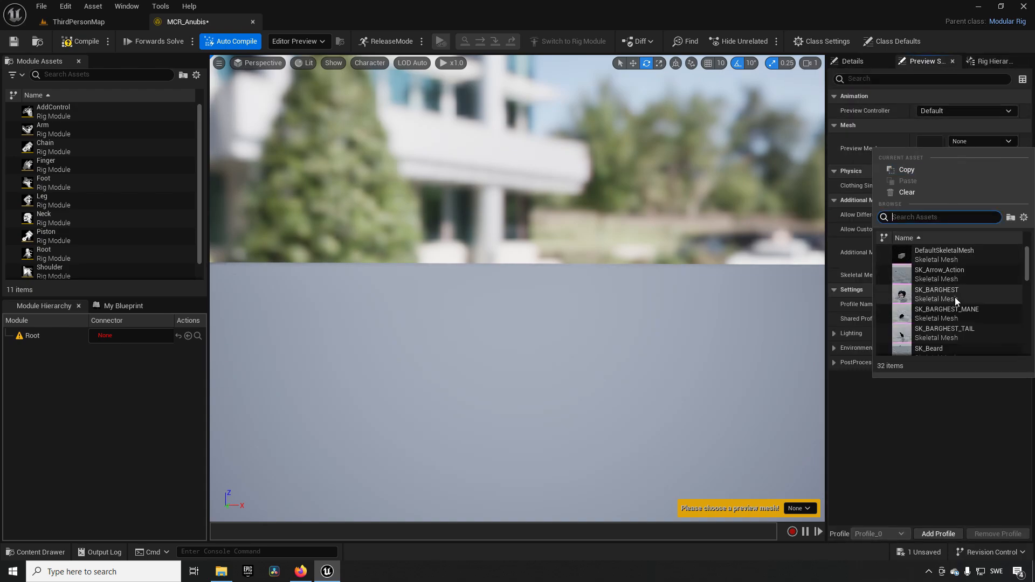
scroll(956, 297, down, 5)
click(952, 312)
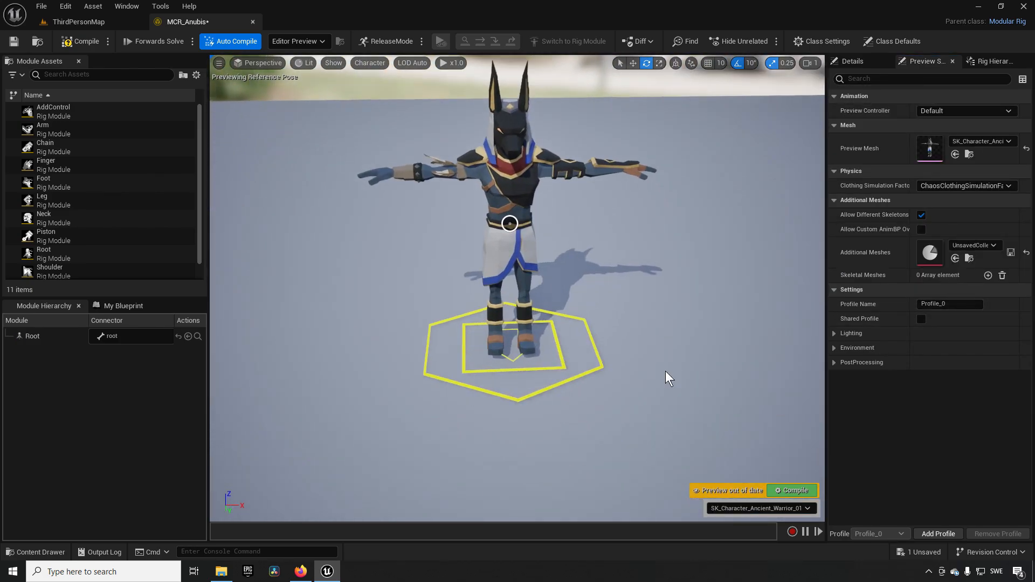
right_drag(673, 332, 643, 363)
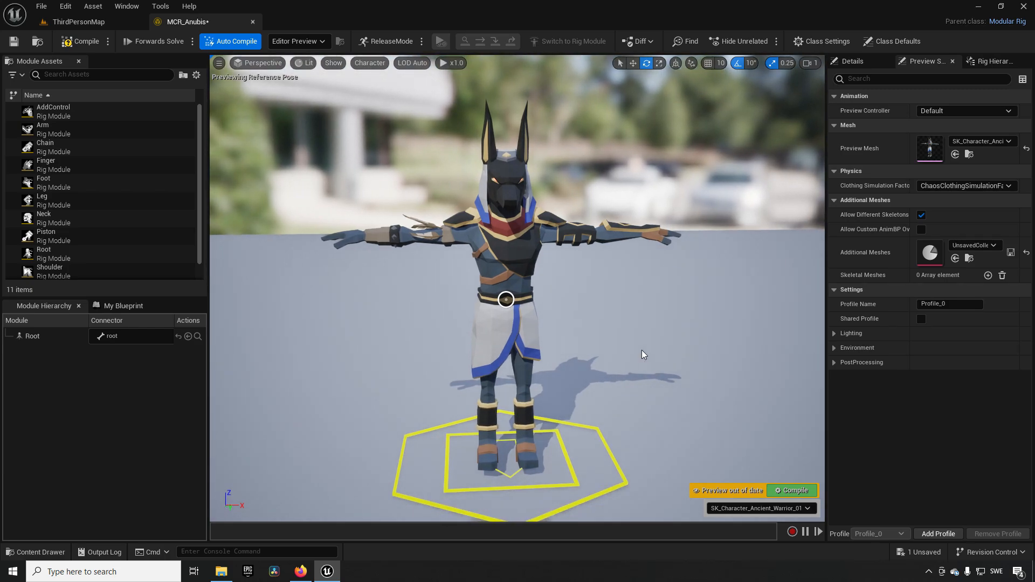
Test the Root module by moving the square control around the feet, and recompile the rig
click(574, 474)
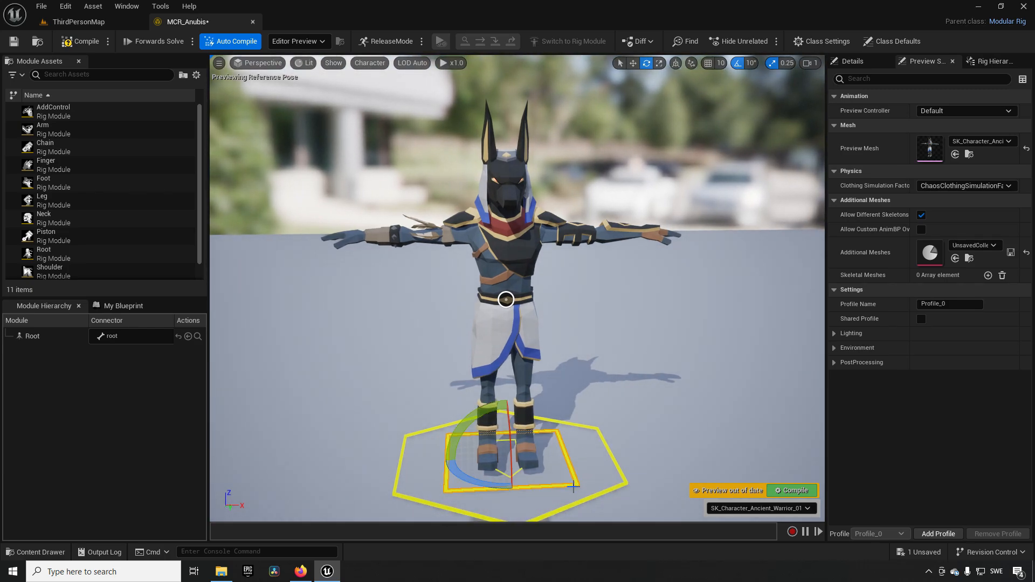
key(w)
mouse_move(522, 456)
mouse_down()
mouse_move(515, 449)
mouse_move(541, 430)
mouse_move(511, 449)
mouse_up()
click(617, 465)
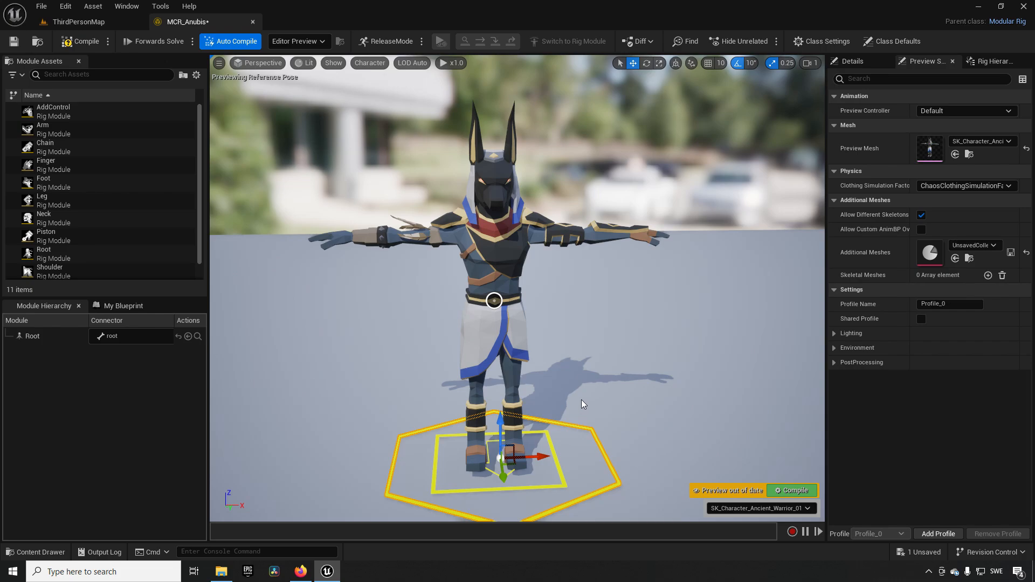
click(792, 491)
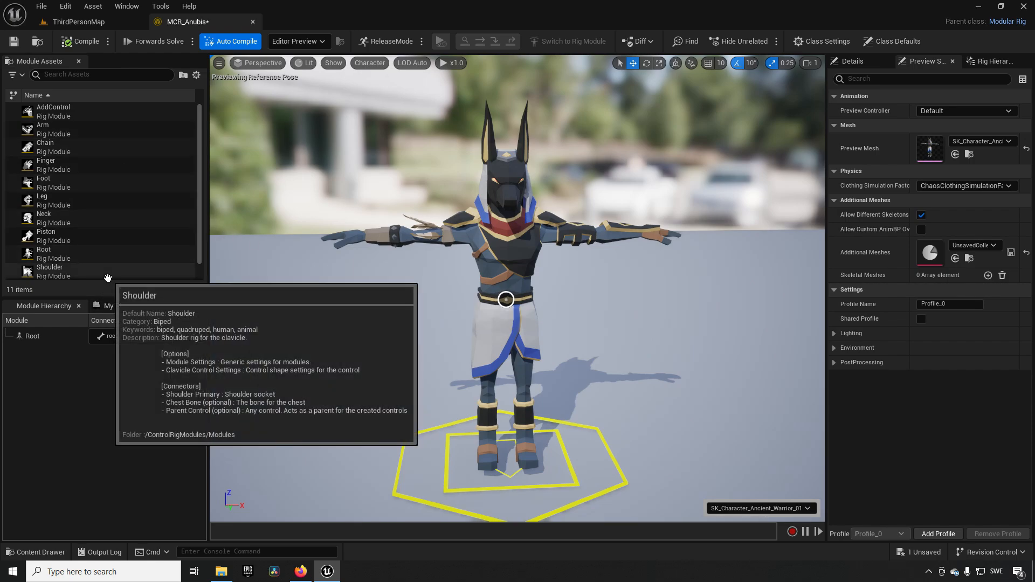
Enlarge the module asset list and attach the Spine module to the spine_01 socket
drag(100, 297, 102, 337)
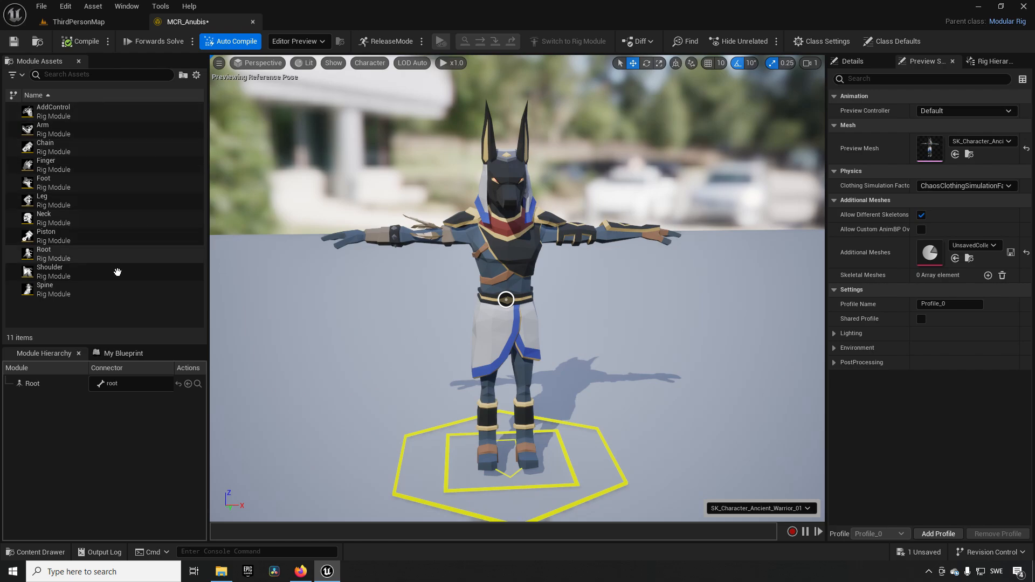
mouse_move(118, 273)
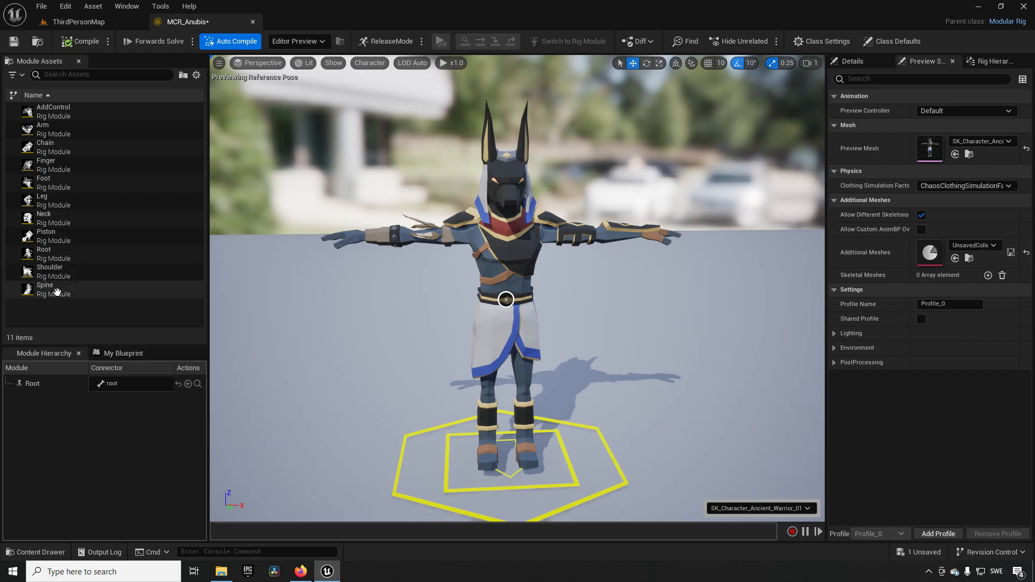
drag(57, 291, 506, 301)
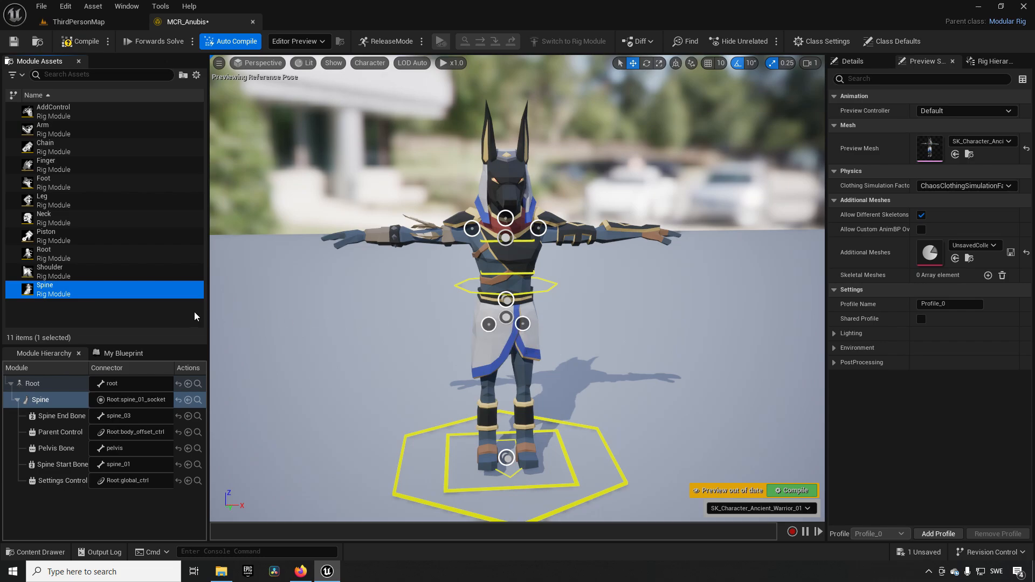
Attach Leg modules to the right and left thigh sockets and Foot modules to both foot sockets
drag(43, 200, 490, 324)
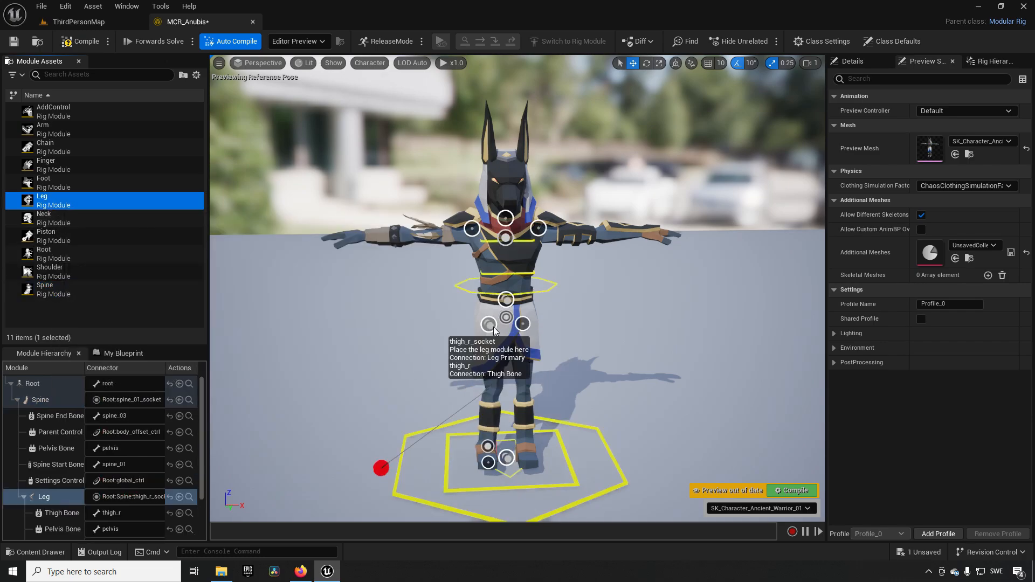
drag(43, 200, 521, 330)
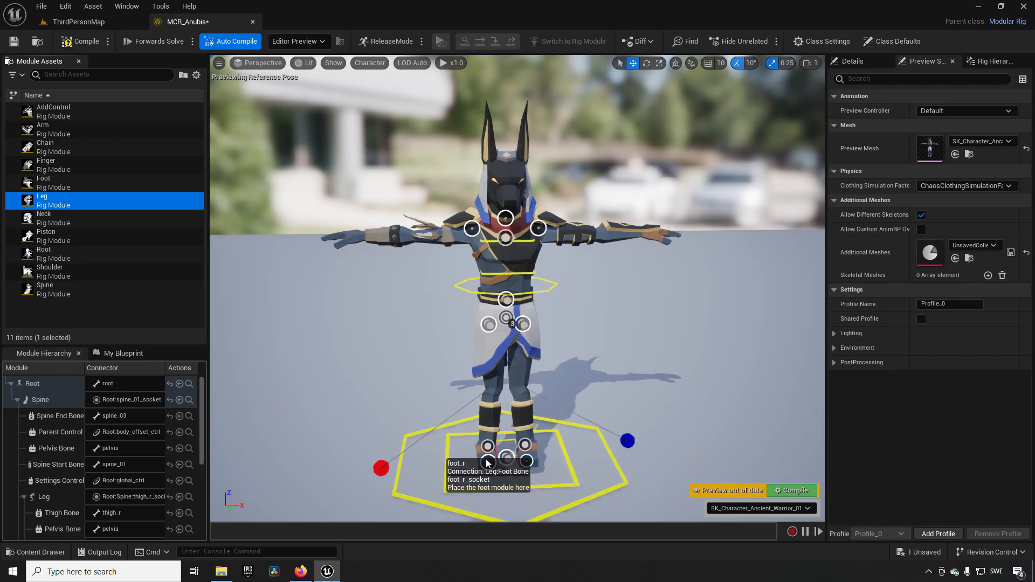
drag(44, 183, 488, 467)
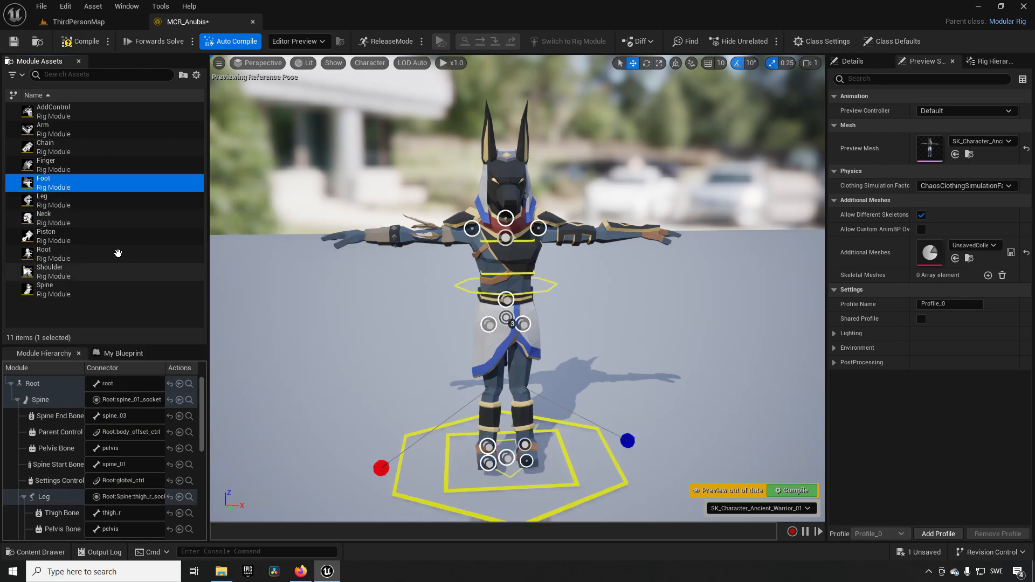
drag(232, 248, 527, 462)
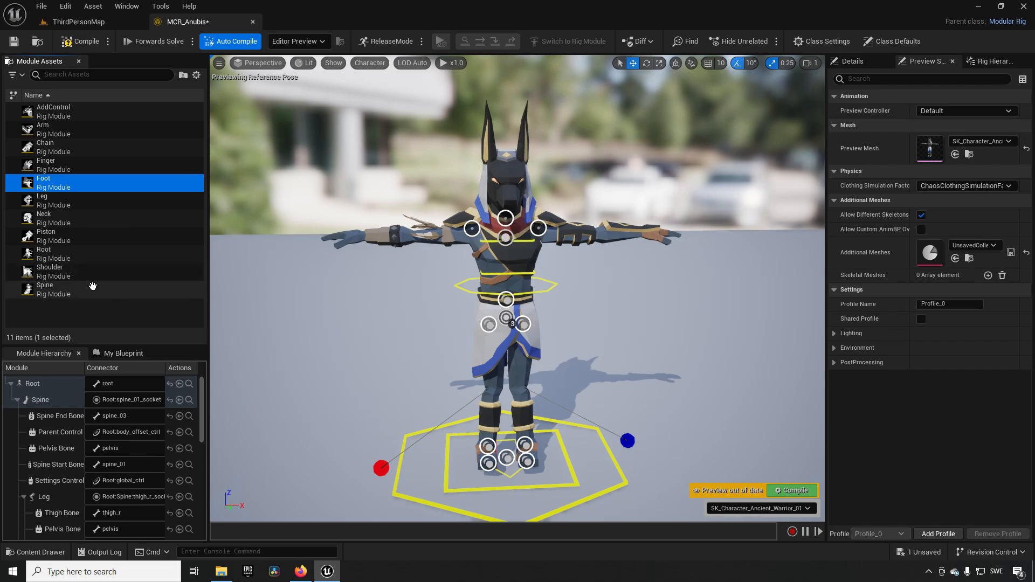
Attach the Neck module to the neck socket and Shoulder modules to the right and left shoulder sockets
drag(60, 218, 505, 218)
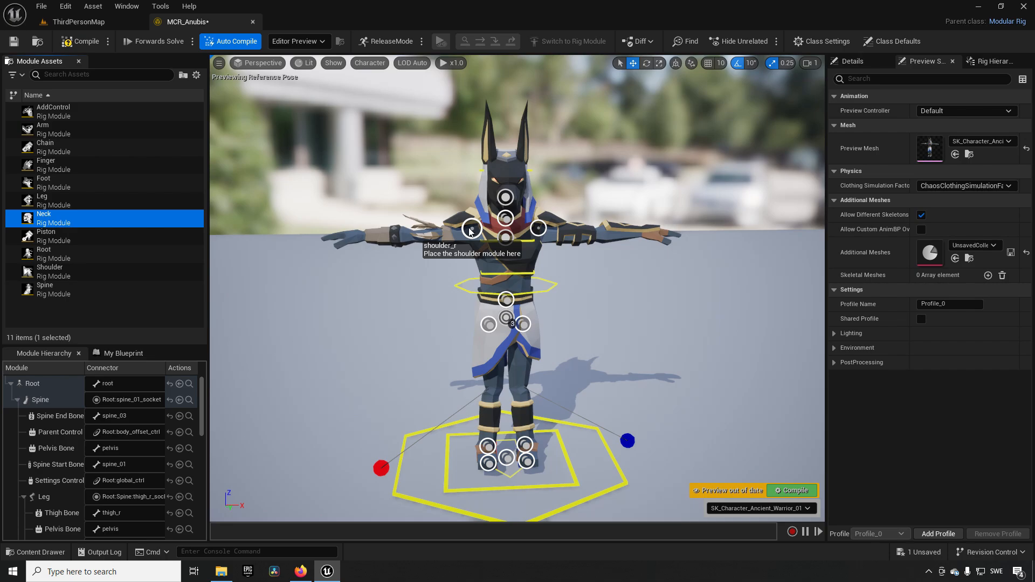
drag(54, 272, 472, 229)
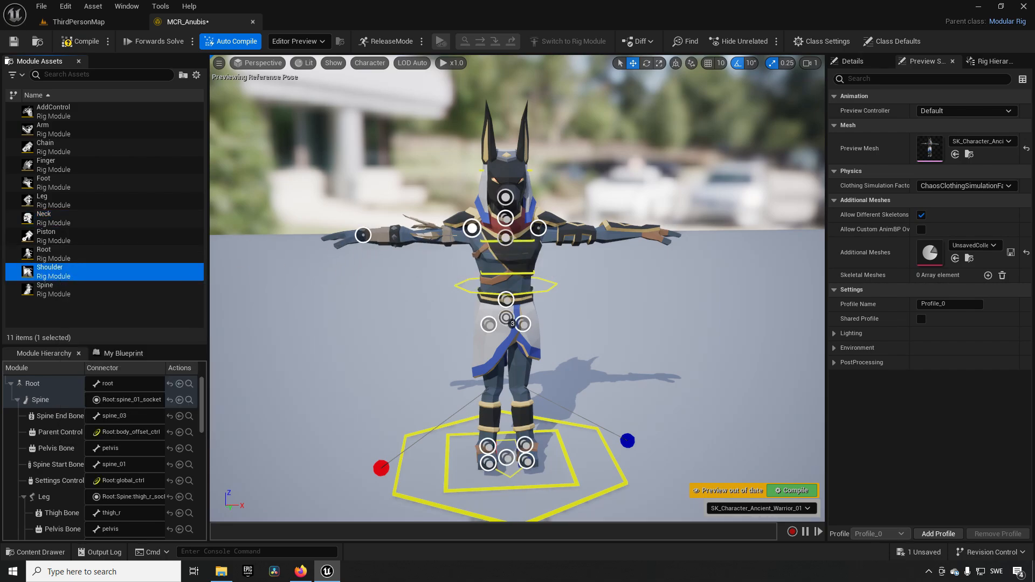
drag(93, 280, 539, 227)
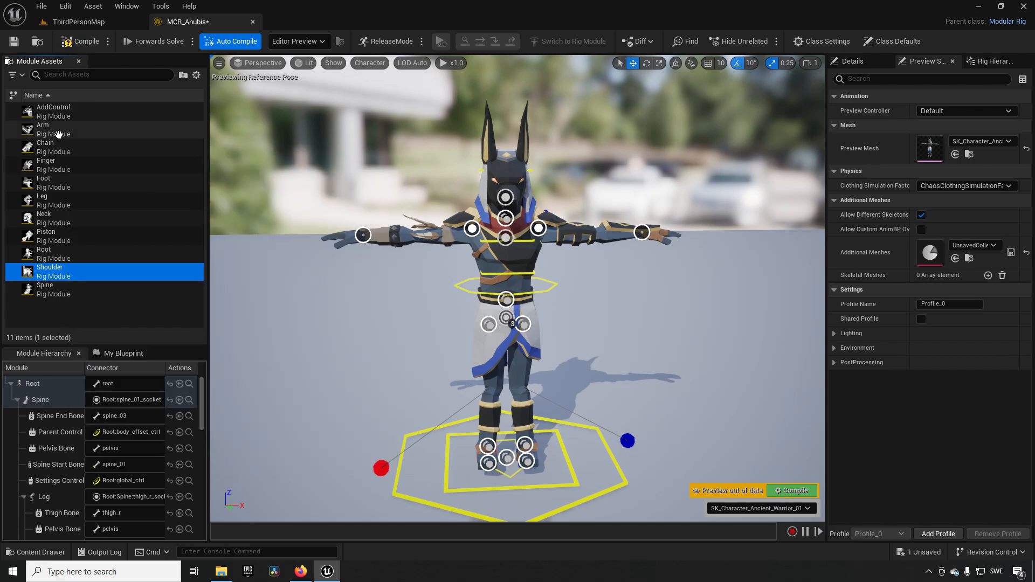
Attach Arm modules to the right and left hand sockets, and compile and save the rig
drag(49, 130, 359, 232)
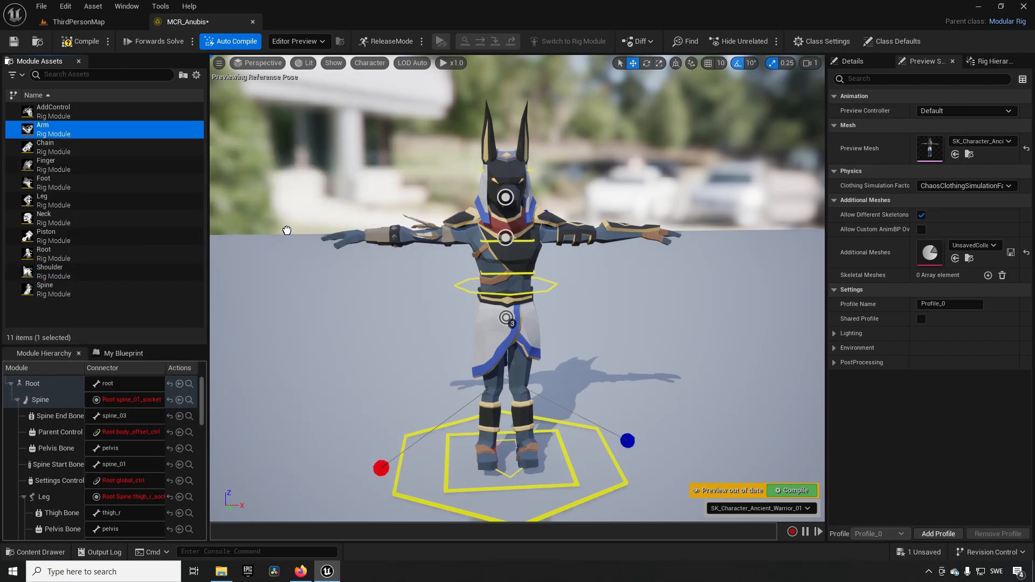
drag(91, 132, 642, 232)
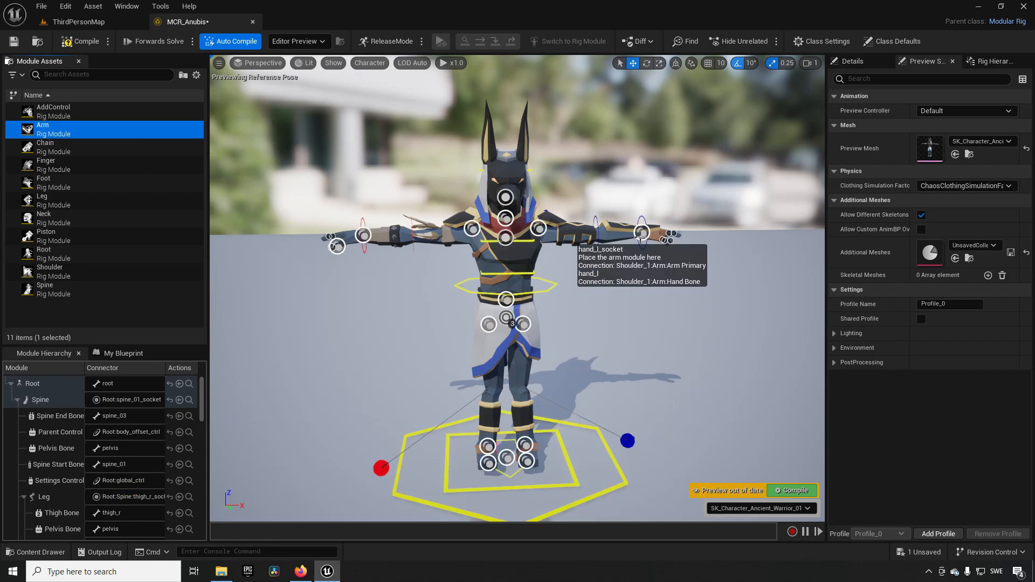
right_drag(685, 306, 729, 317)
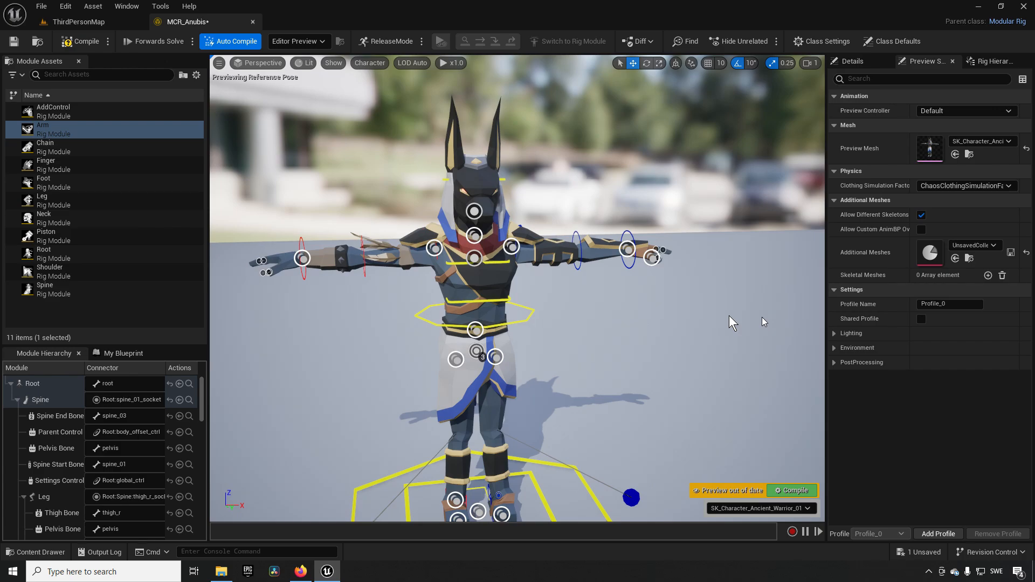
click(80, 41)
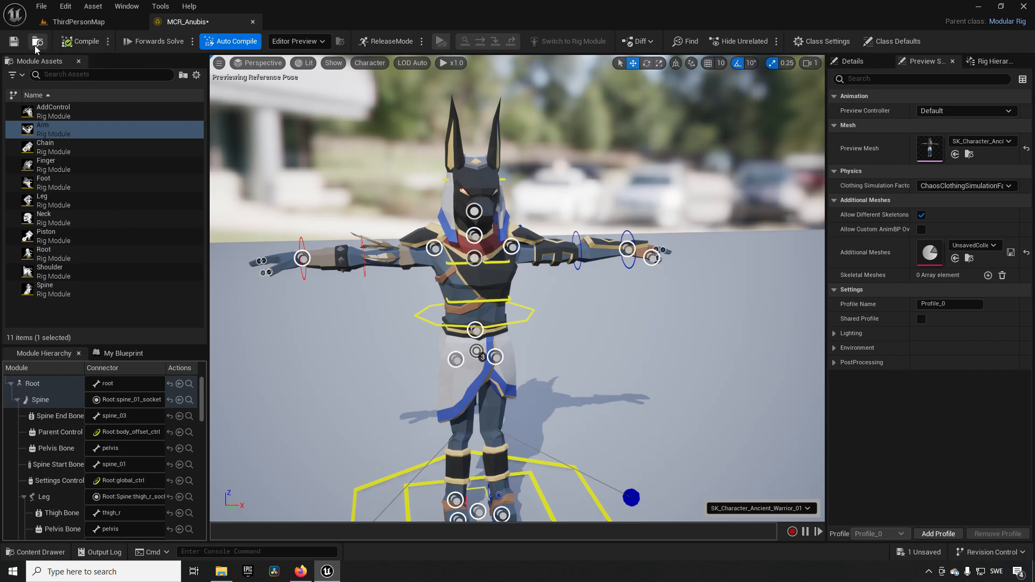
click(14, 41)
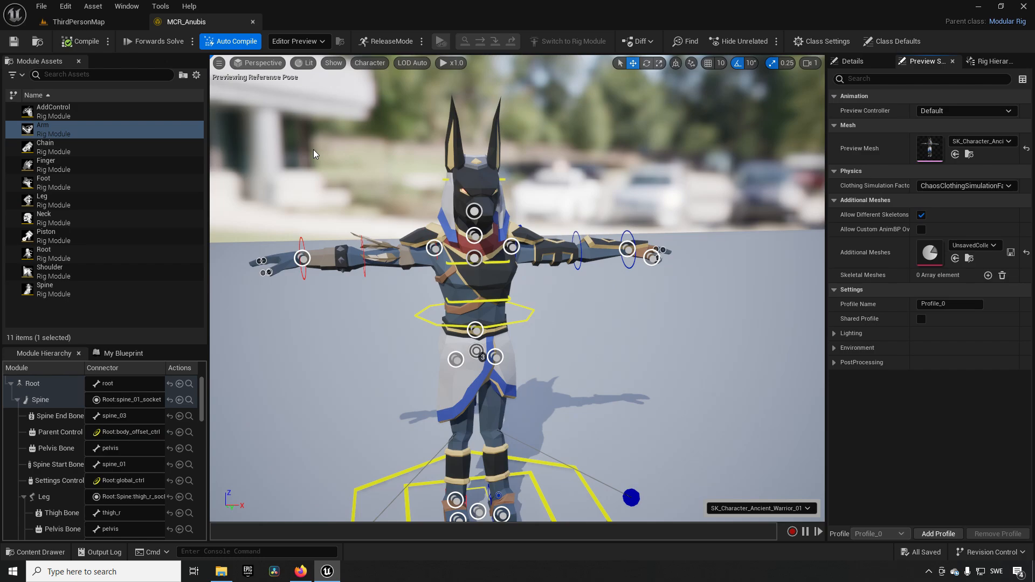
Examine the attached modules' controls and remaining sockets on the character's arms, torso and feet
scroll(691, 356, up, 3)
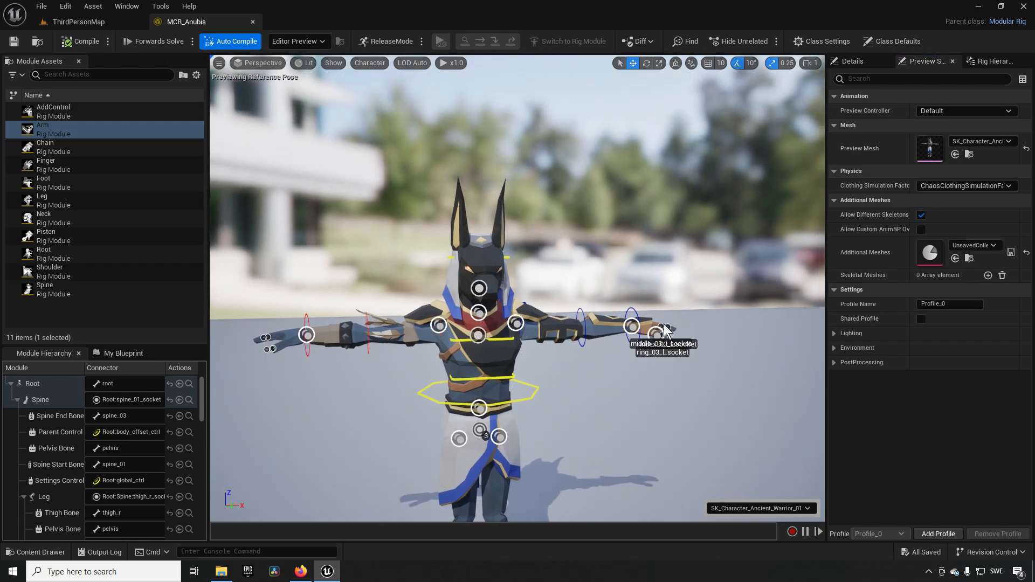
scroll(658, 342, down, 2)
mouse_move(666, 335)
right_down()
mouse_move(658, 342)
mouse_move(677, 379)
mouse_move(665, 329)
right_up()
scroll(658, 342, up, 1)
scroll(672, 370, up, 1)
scroll(673, 369, down, 1)
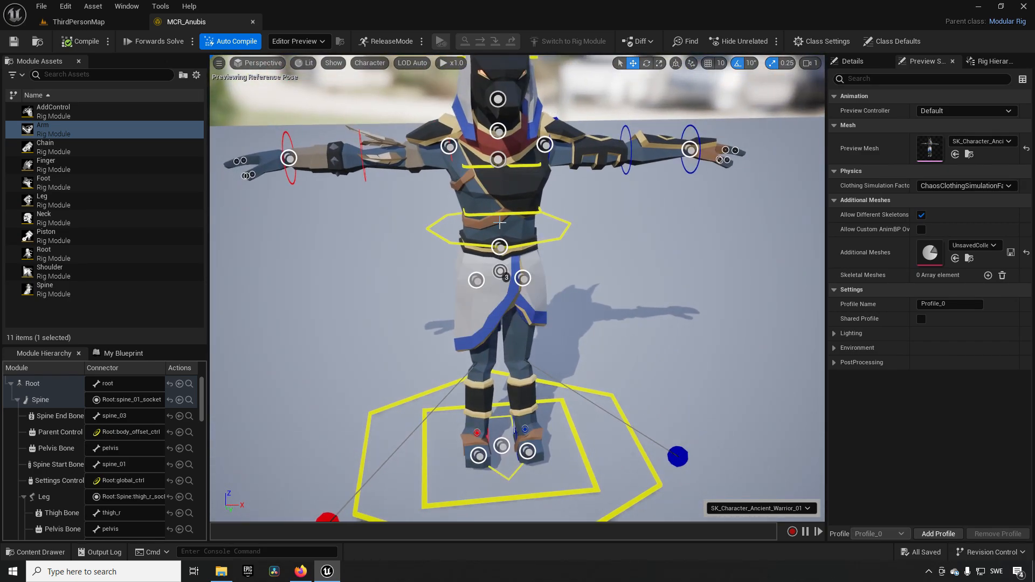
right_drag(585, 304, 586, 305)
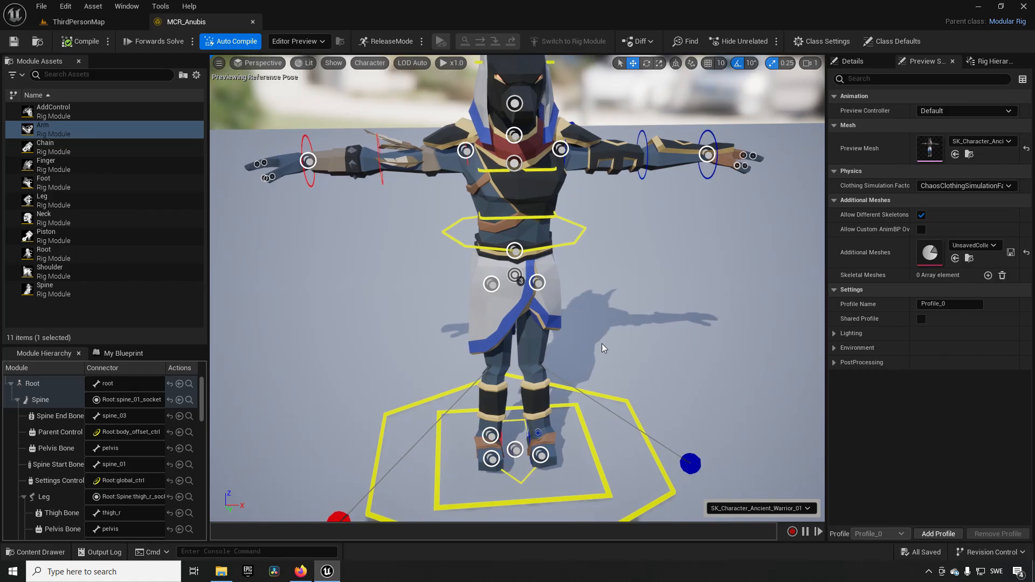
right_drag(602, 344, 605, 330)
scroll(604, 329, down, 3)
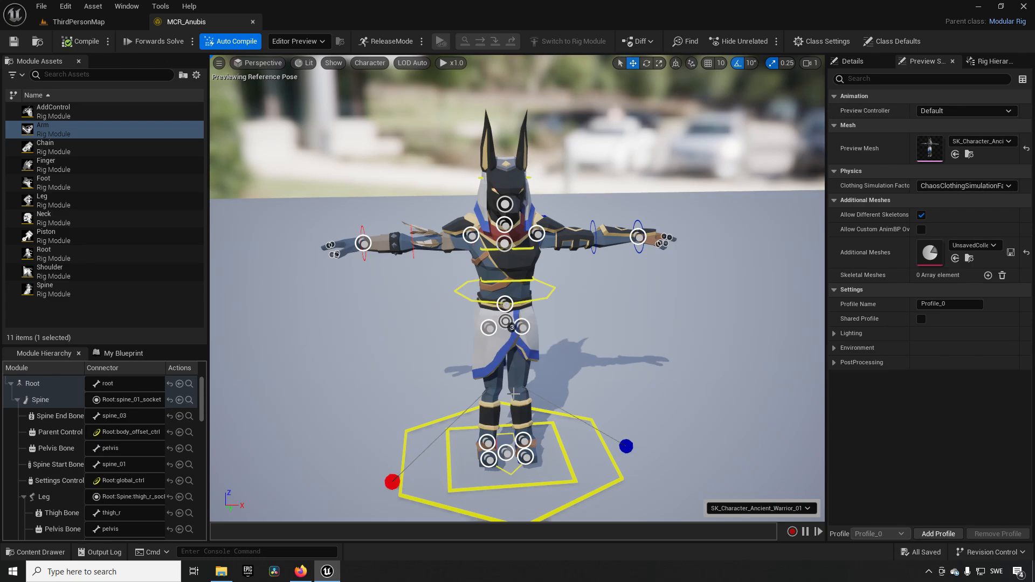
Test the right arm's FK control by rotating the ring at the wrist
key(a)
mouse_move(696, 464)
right_down()
mouse_move(730, 456)
mouse_move(721, 436)
mouse_move(724, 458)
mouse_move(711, 465)
right_up()
right_drag(500, 403, 582, 321)
key(w)
key(s)
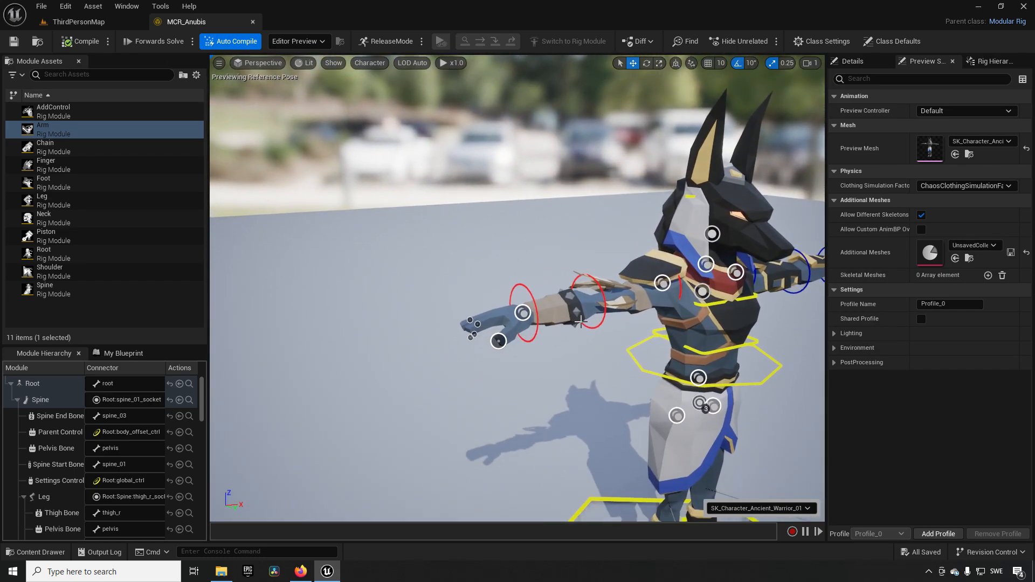
click(536, 312)
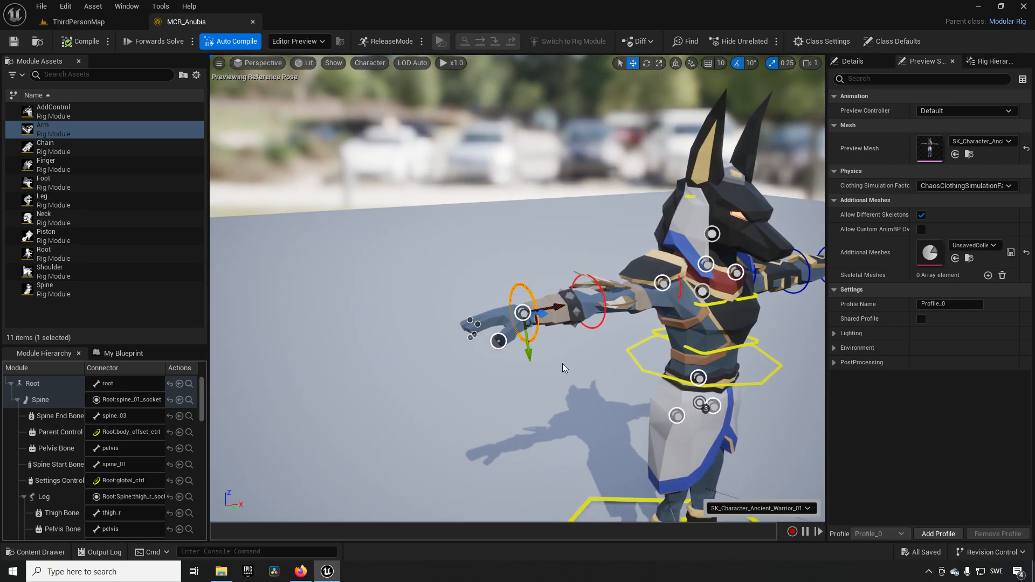
key(e)
drag(533, 262, 538, 288)
right_drag(737, 333, 756, 362)
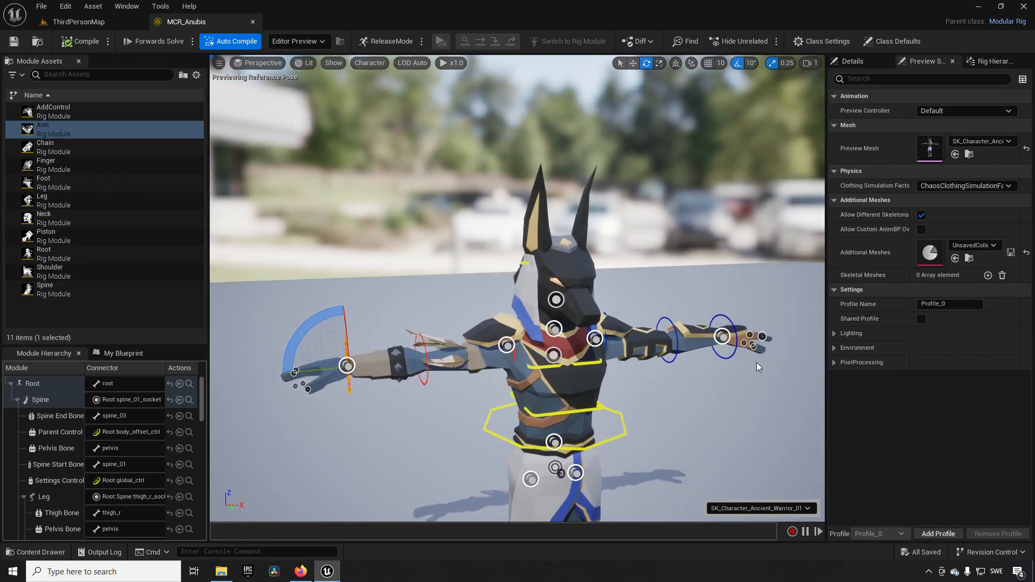
Test the left arm's FK control by rotating the ring at the elbow
scroll(633, 436, down, 5)
scroll(655, 426, up, 3)
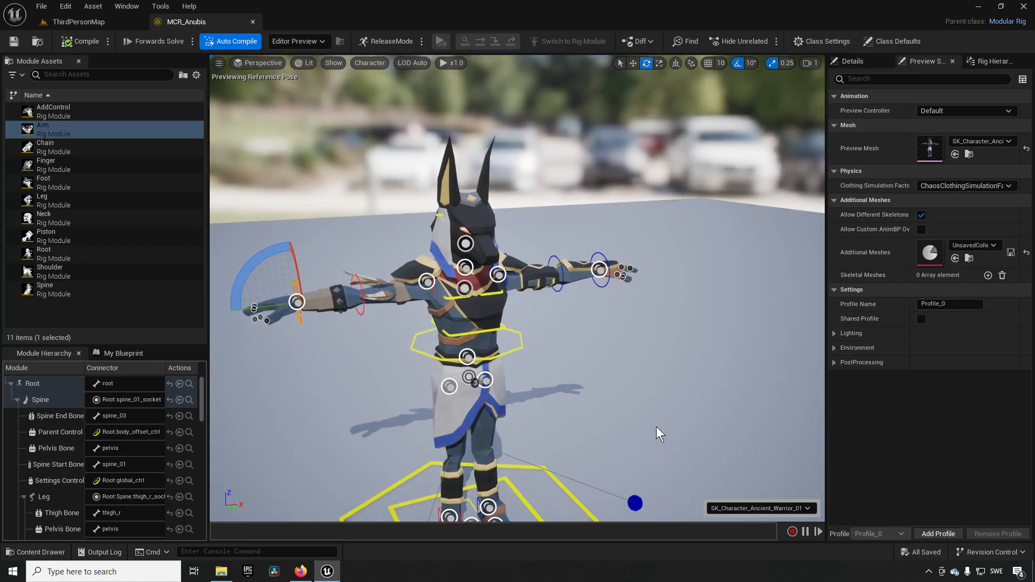
click(561, 275)
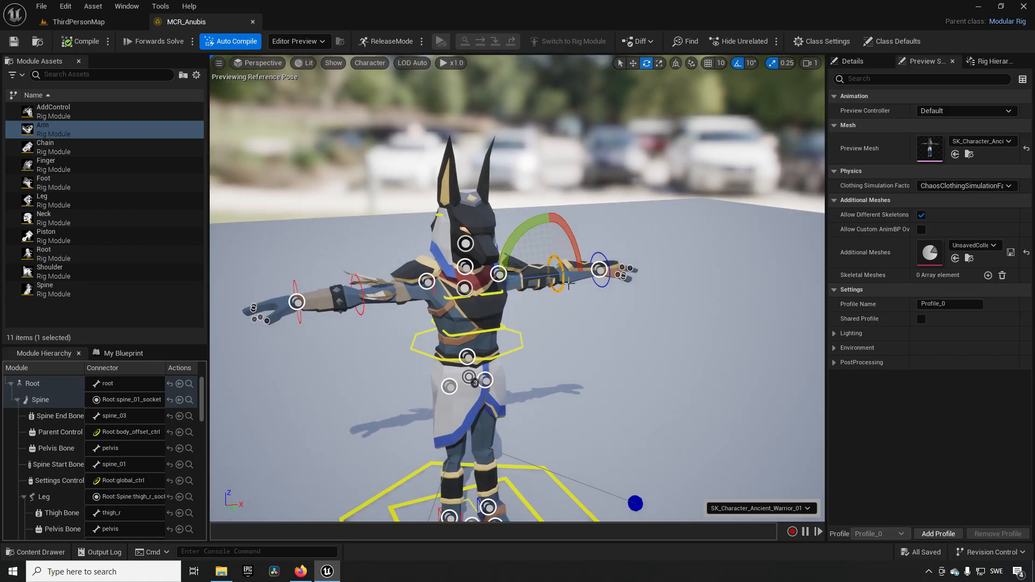
mouse_move(515, 236)
mouse_down()
mouse_move(577, 218)
mouse_move(662, 254)
mouse_move(455, 215)
mouse_move(520, 224)
mouse_move(506, 219)
mouse_up()
Test the right leg's IK by raising the red foot control so that the knee bends
right_drag(596, 319, 568, 359)
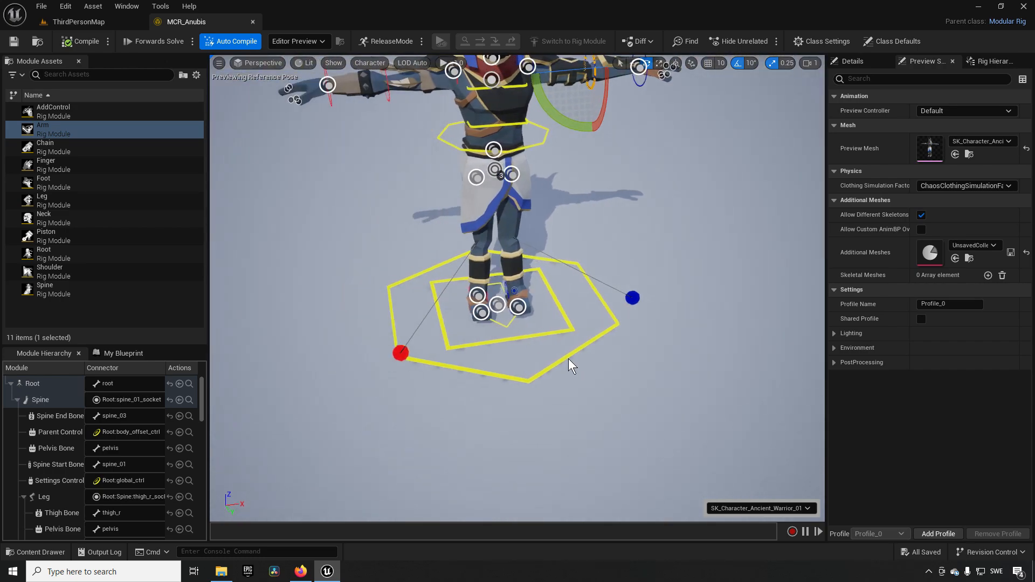
alt+drag(569, 359, 665, 342)
scroll(668, 339, up, 5)
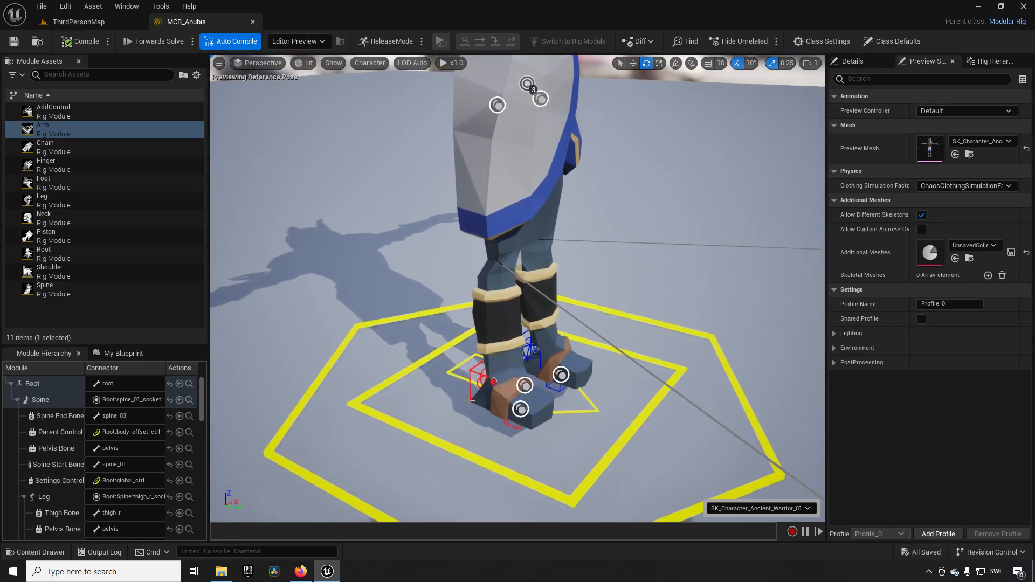
click(471, 371)
alt+drag(570, 368, 604, 338)
mouse_move(604, 338)
right_down()
mouse_move(613, 292)
mouse_move(652, 387)
mouse_move(598, 354)
right_up()
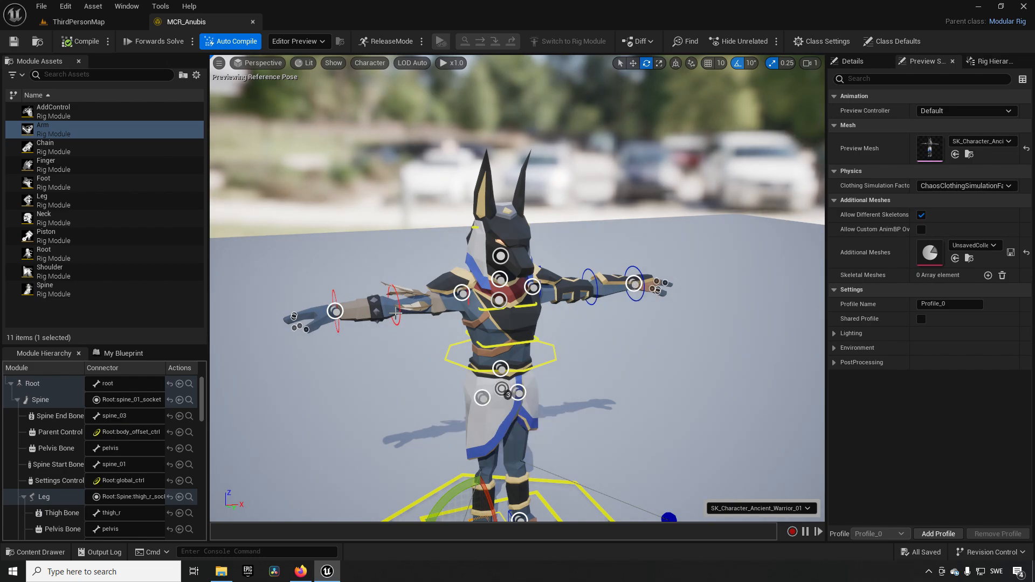
middle_drag(577, 439, 621, 438)
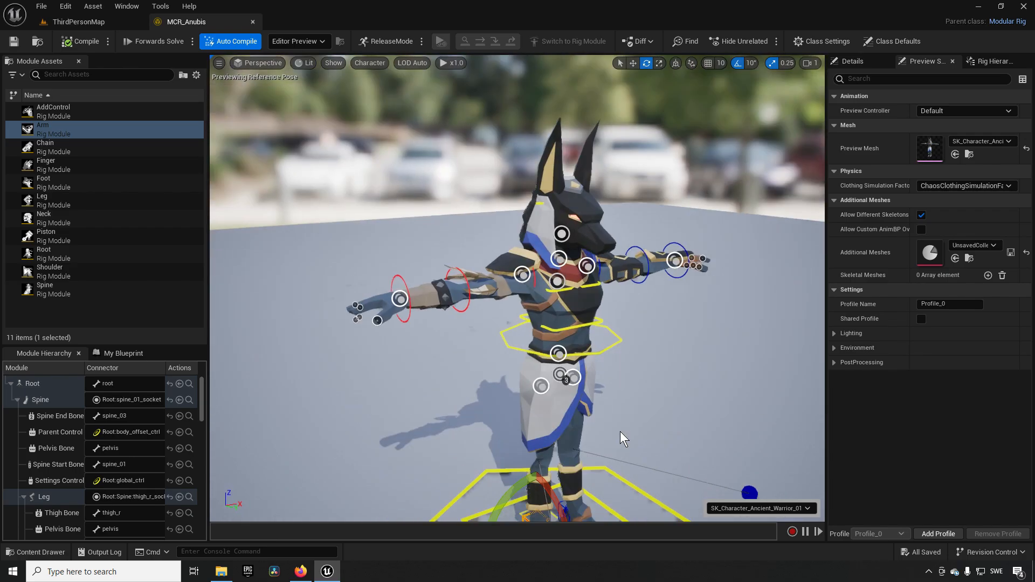
right_drag(620, 433, 674, 458)
key(w)
drag(526, 390, 548, 387)
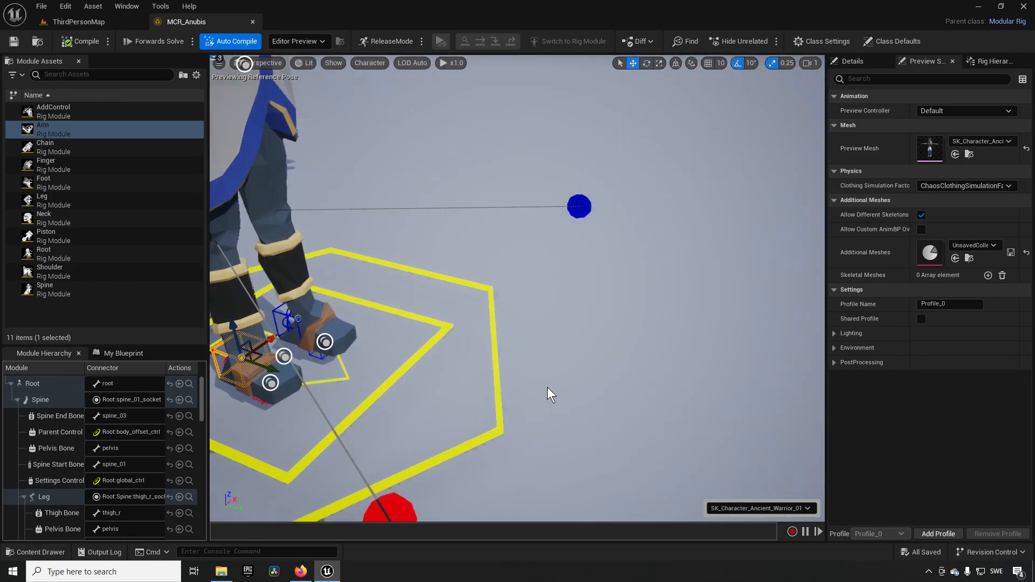
key(f)
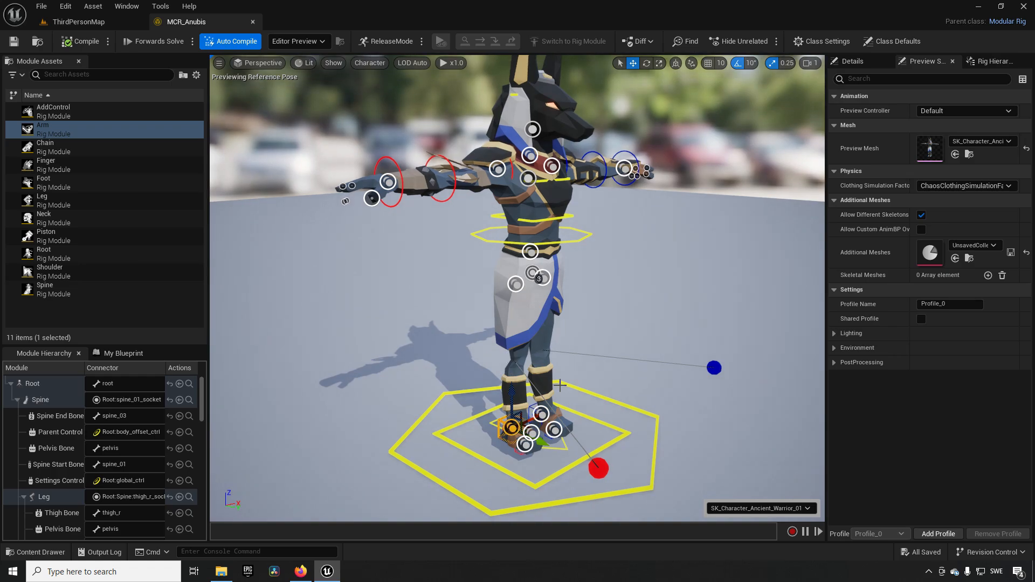
right_drag(560, 385, 539, 399)
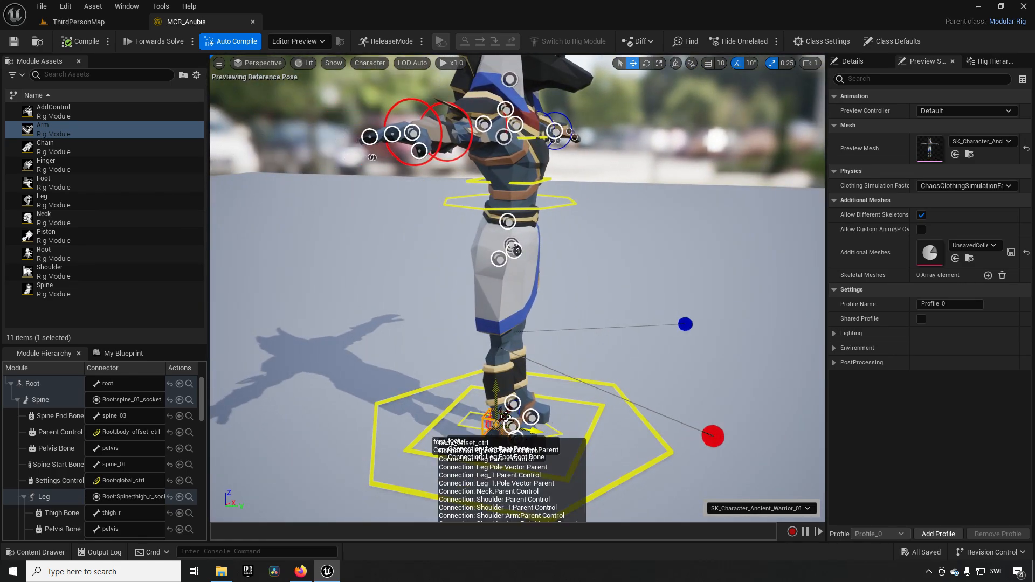
drag(551, 387, 529, 326)
Test the right leg's pole vector by moving the red sphere sideways to swing the raised knee
right_drag(596, 330, 389, 355)
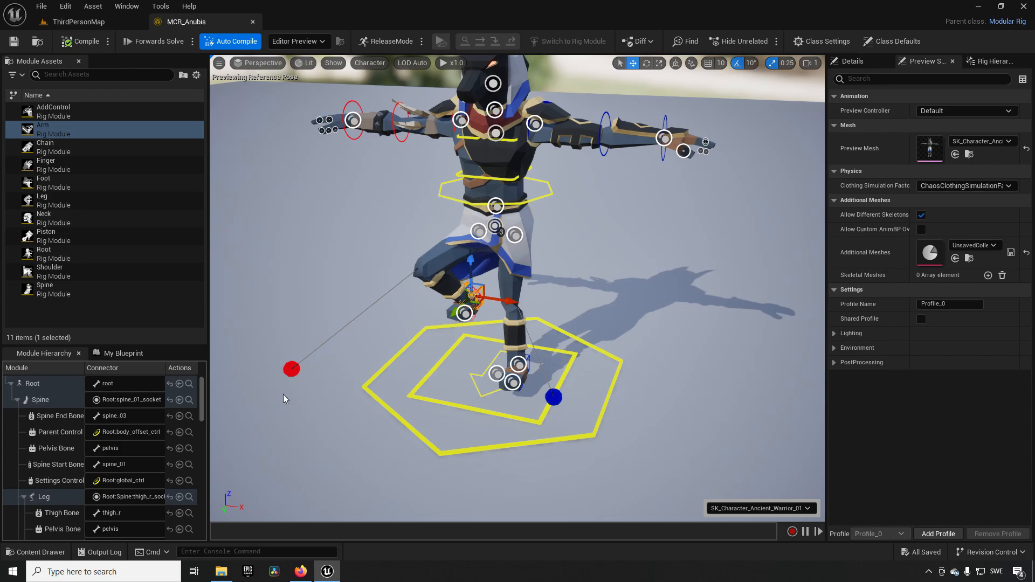
click(292, 369)
alt+drag(302, 388, 443, 390)
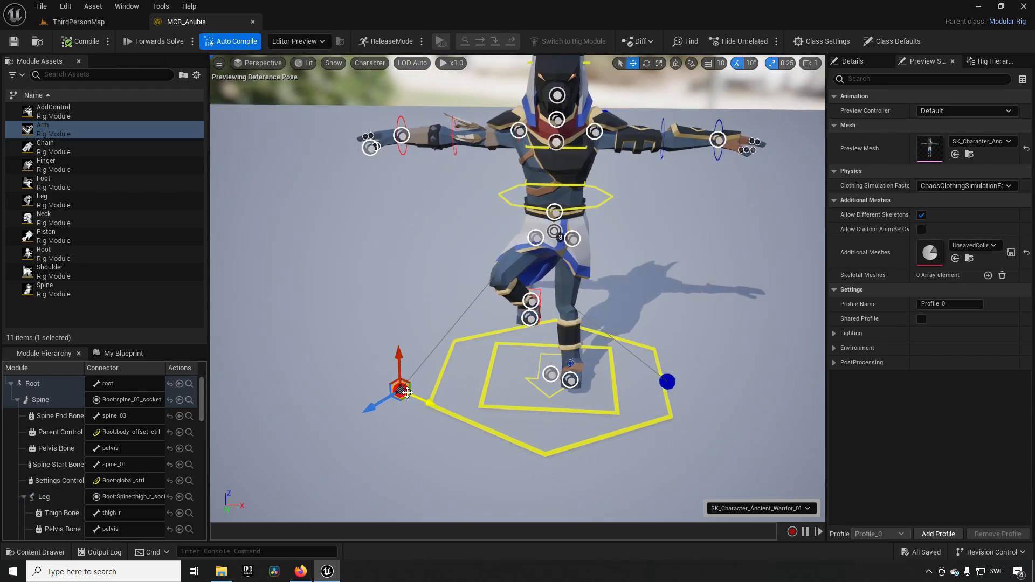
drag(422, 401, 457, 362)
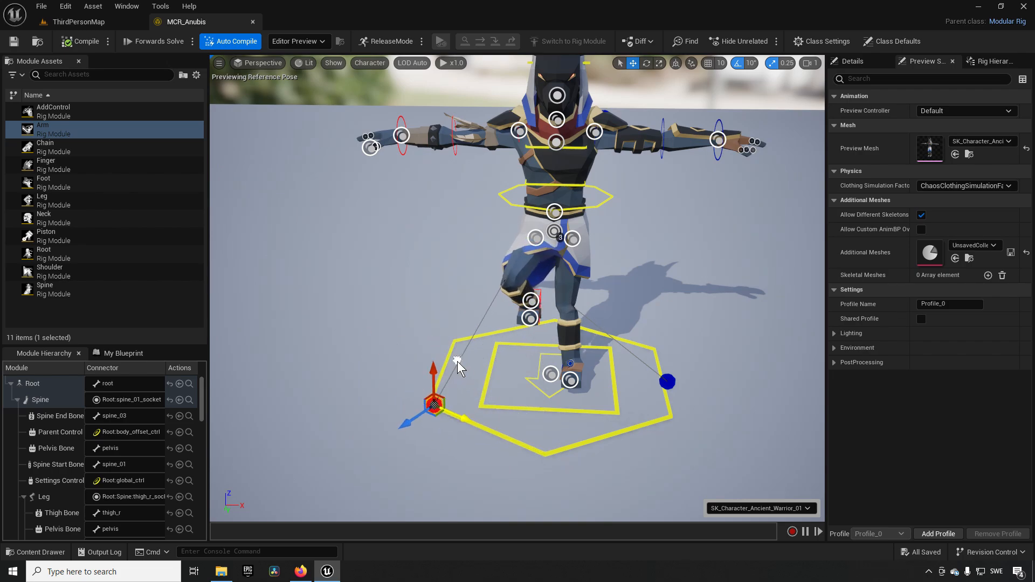
Enlarge the module hierarchy and select the Arm module under Shoulder_1
scroll(571, 314, up, 5)
scroll(586, 307, down, 5)
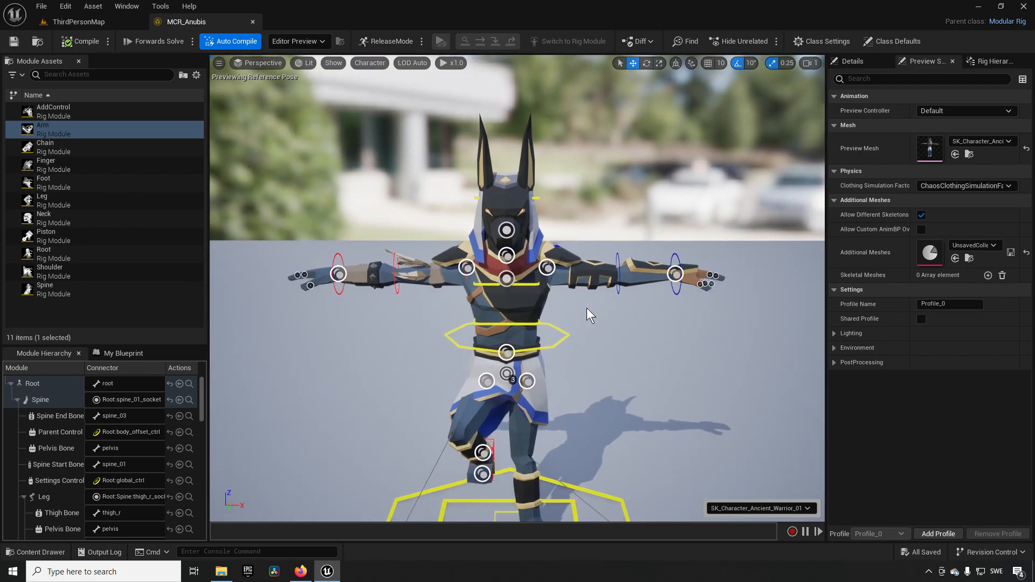
right_drag(587, 309, 607, 326)
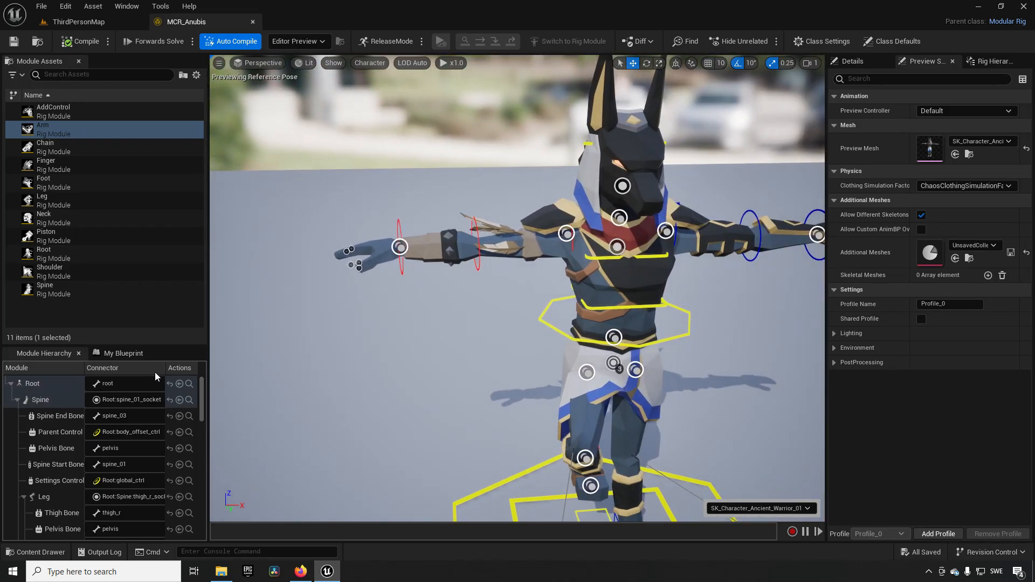
drag(156, 345, 168, 238)
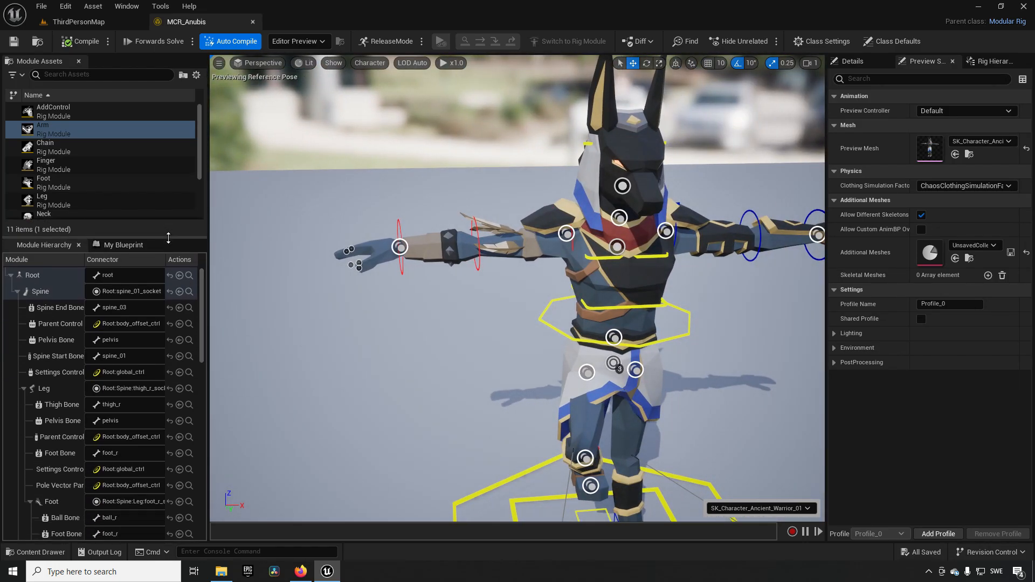
scroll(69, 496, down, 3)
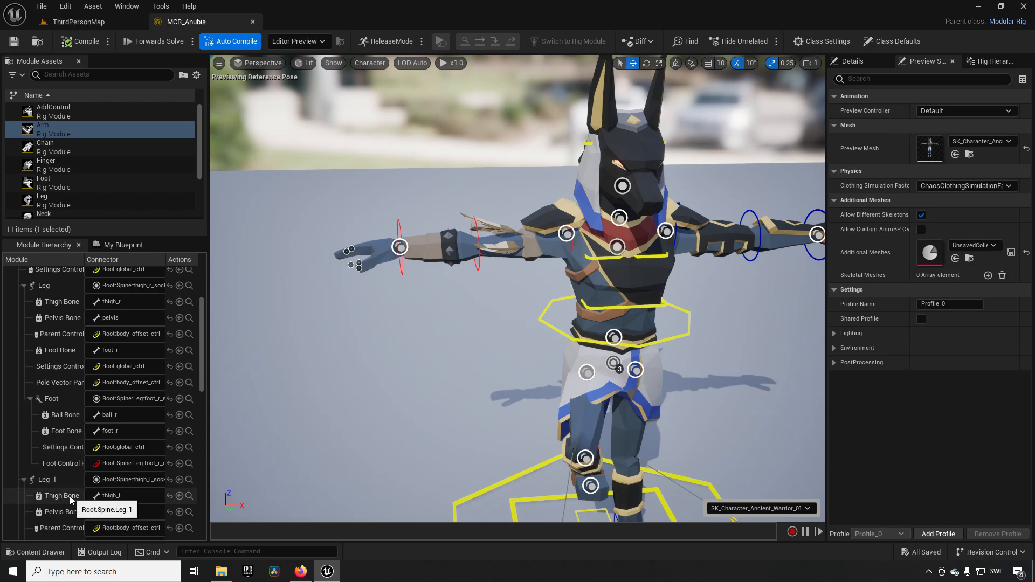
scroll(70, 499, down, 8)
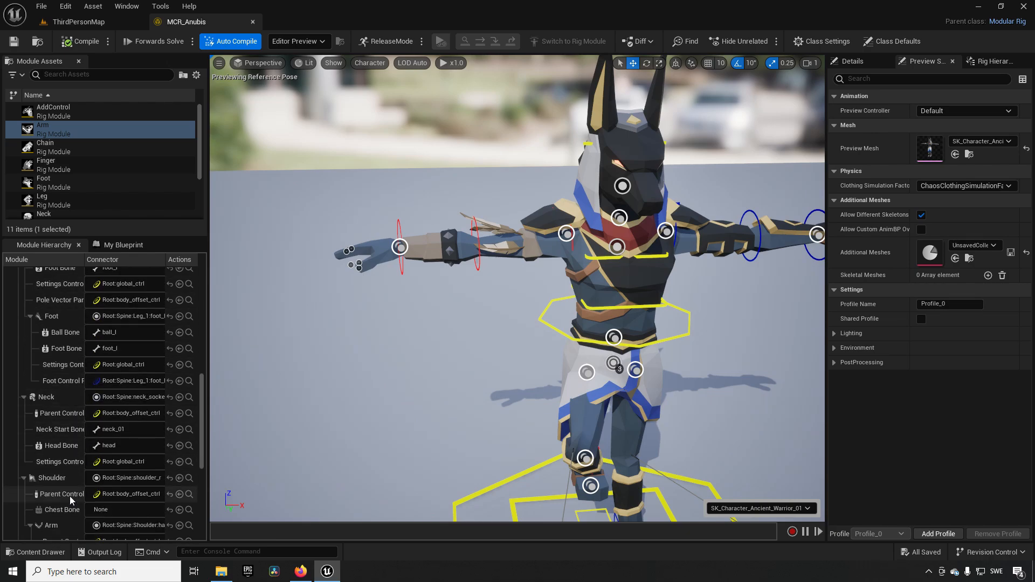
scroll(69, 496, down, 4)
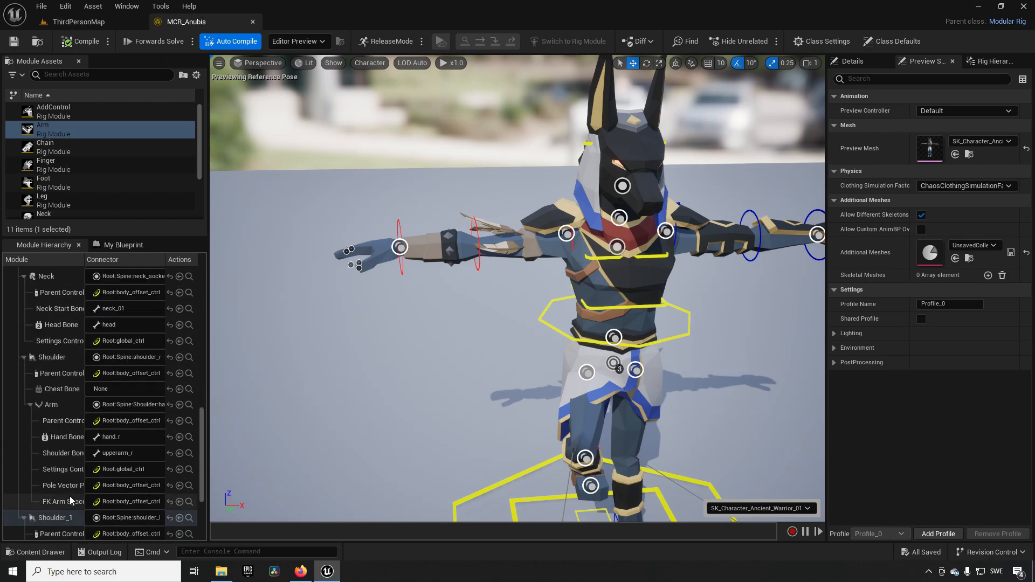
scroll(70, 496, down, 3)
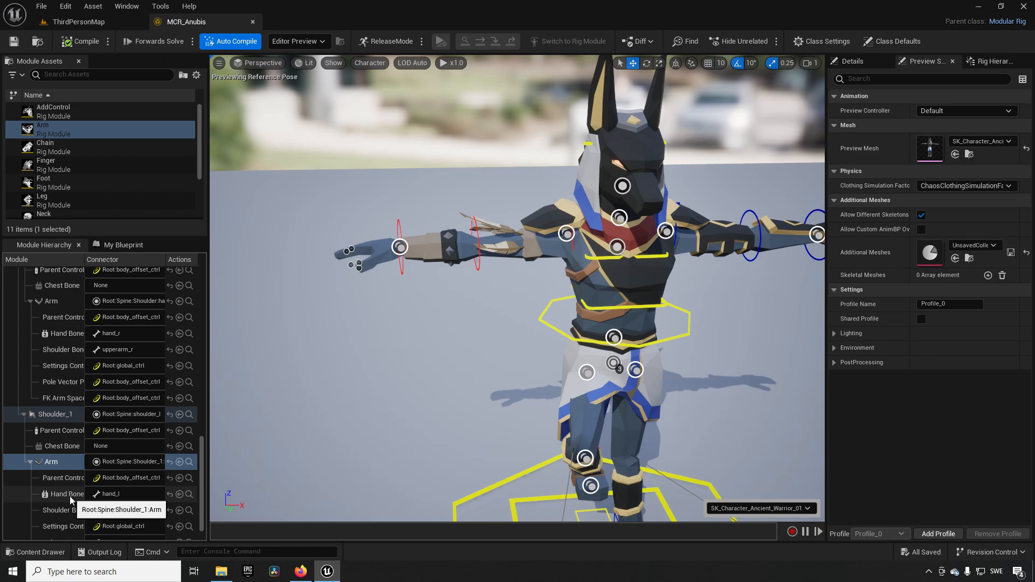
scroll(67, 491, down, 1)
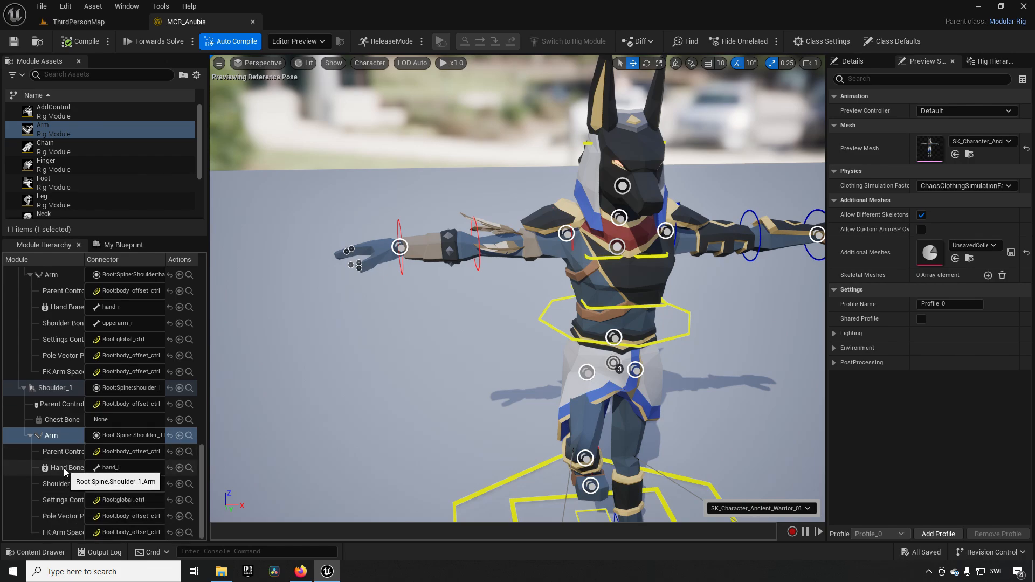
click(65, 436)
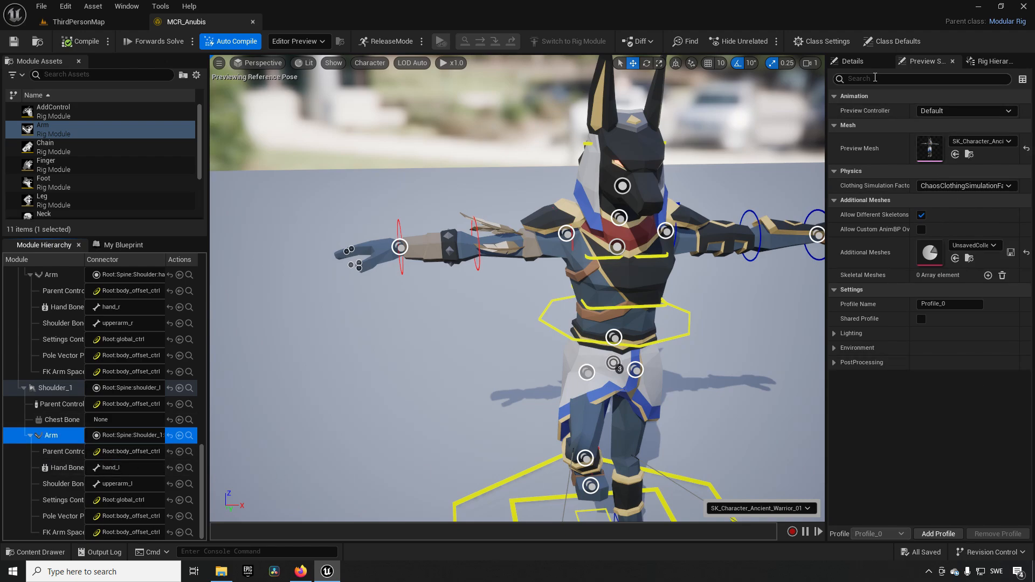
Enable FK IK Default in the details of the left Arm module and bring the left arm into view
click(852, 61)
scroll(887, 299, down, 3)
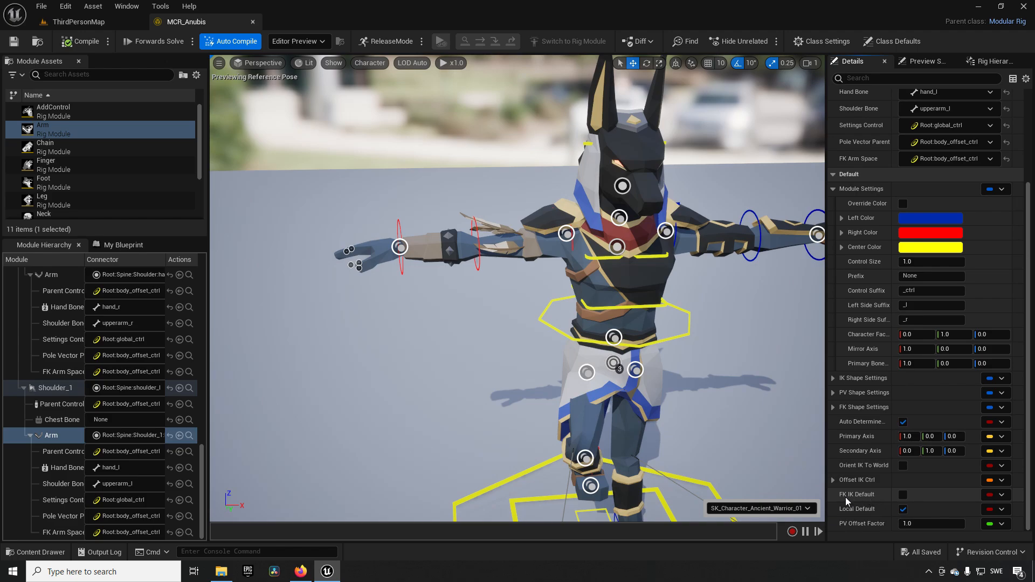
click(904, 495)
middle_drag(763, 379, 661, 358)
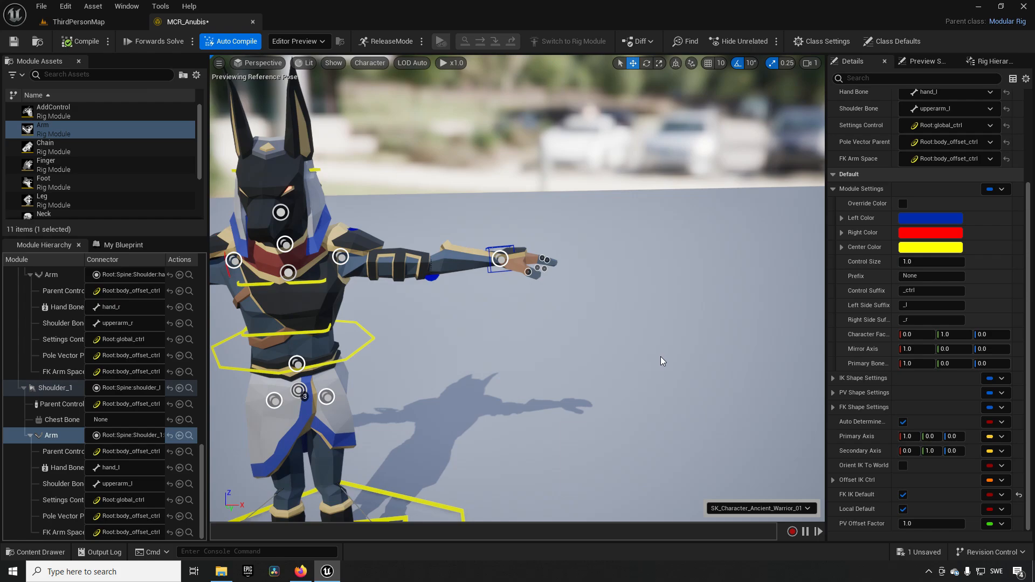
Test the left arm's IK by moving the blue hand control, and view the arm from the character's side
click(520, 256)
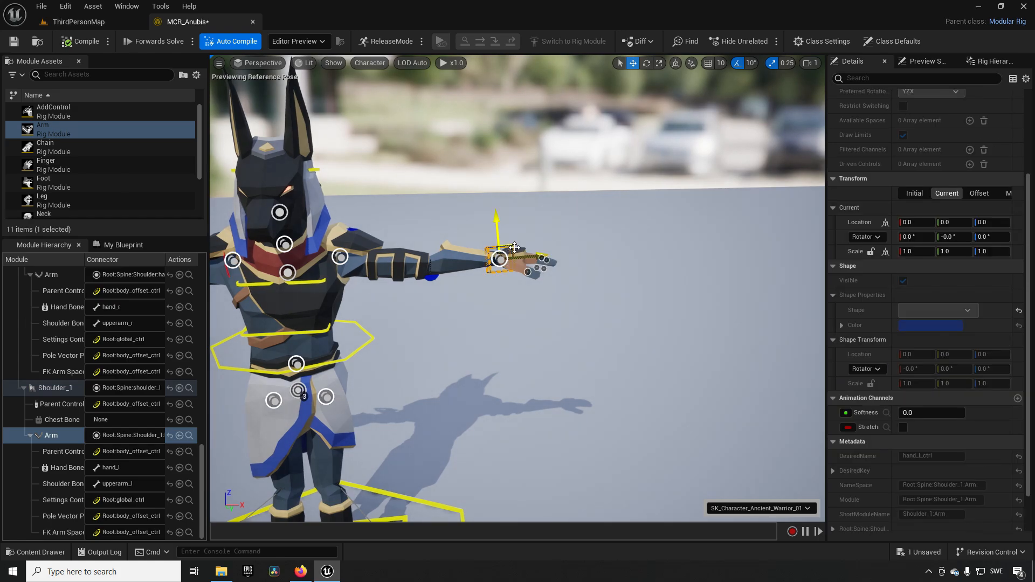
drag(513, 248, 314, 225)
right_drag(312, 224, 320, 227)
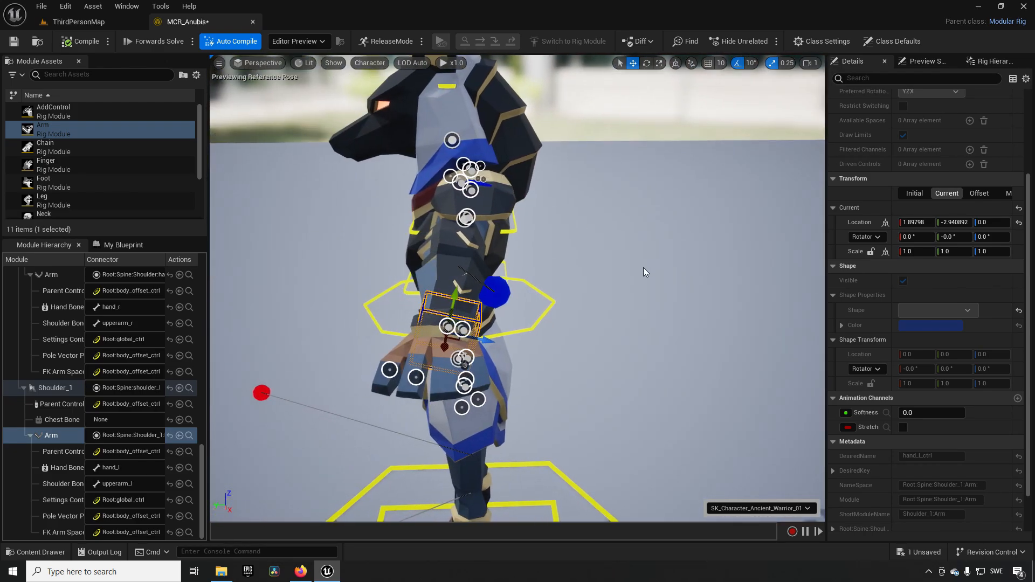
Test the left arm's pole vector by moving the blue sphere near the elbow, and return to a front view
click(491, 297)
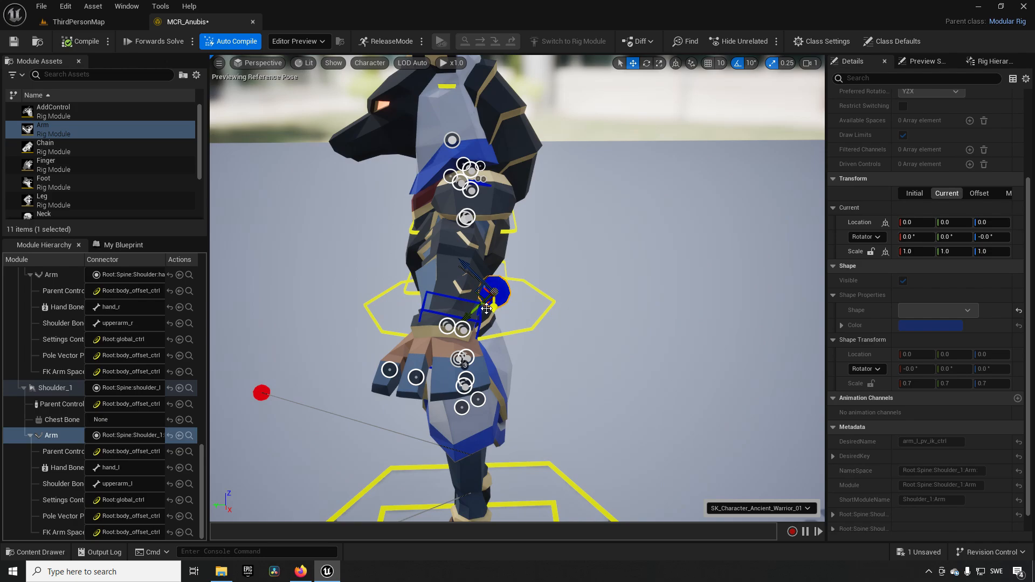
drag(486, 302, 533, 331)
right_drag(534, 330, 822, 323)
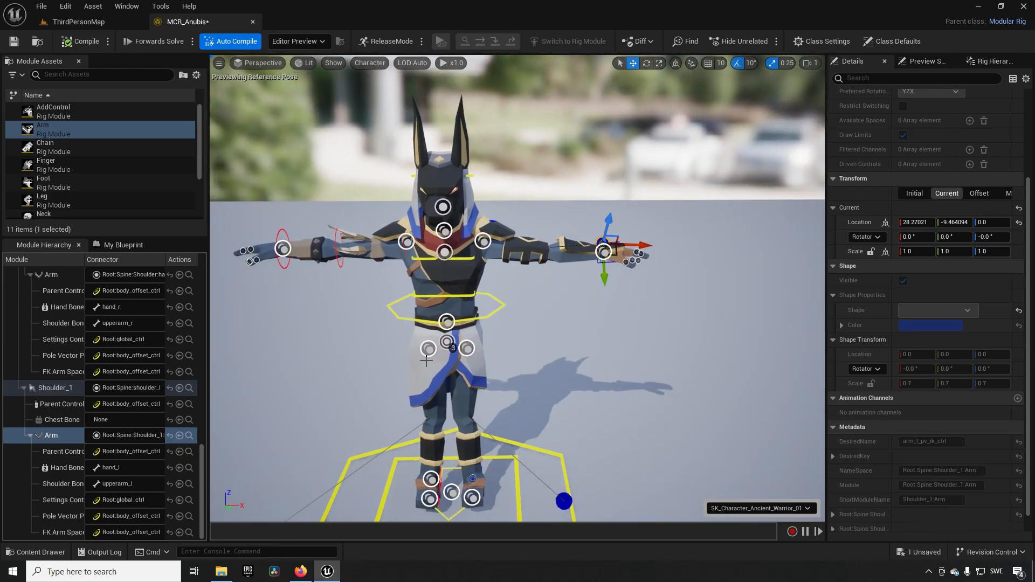
Test the body control by lowering the yellow waist hexagon into a crouch, shifting it sideways and raising it back to standing height
click(497, 313)
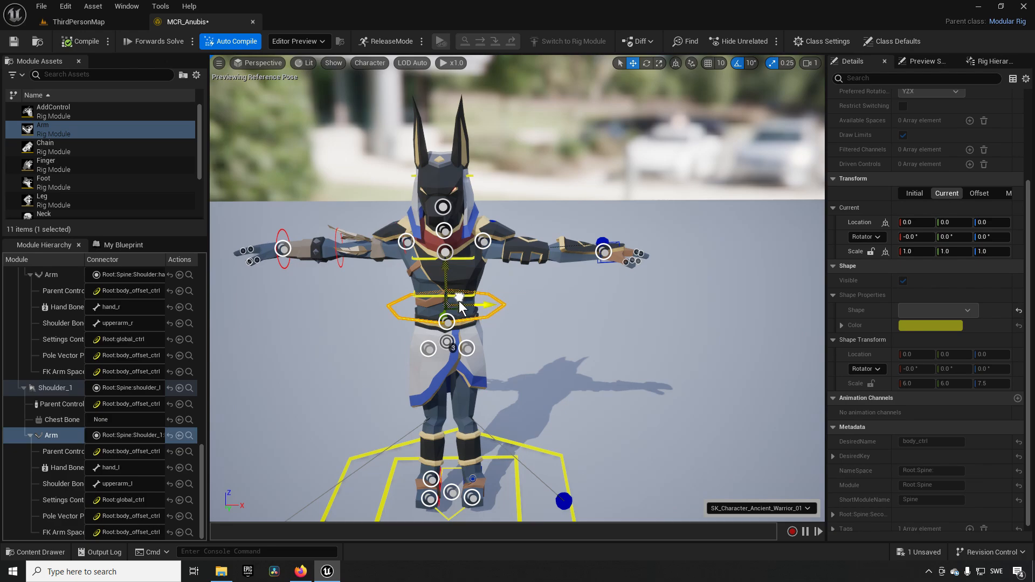
drag(459, 301, 457, 351)
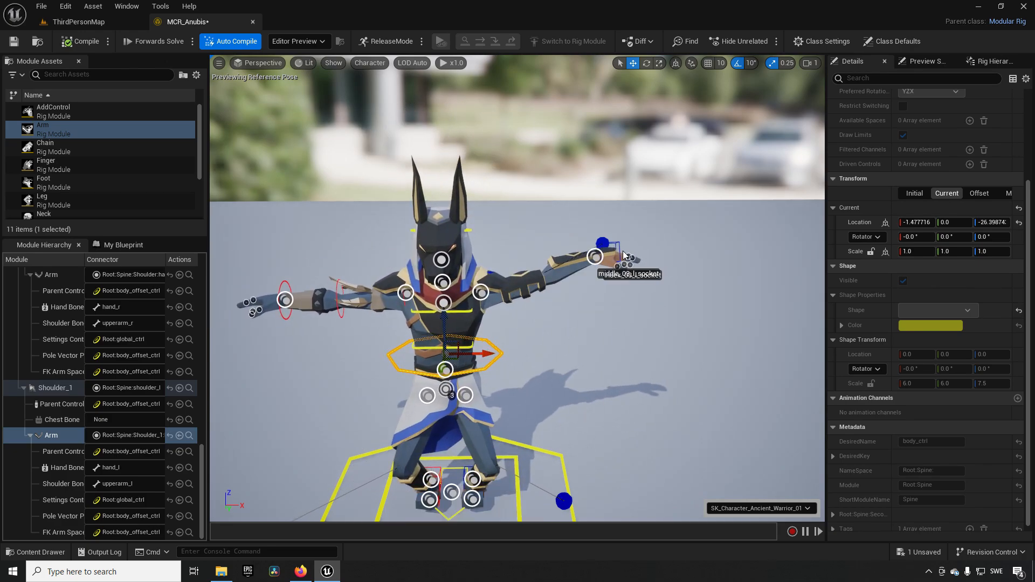
drag(463, 350, 481, 338)
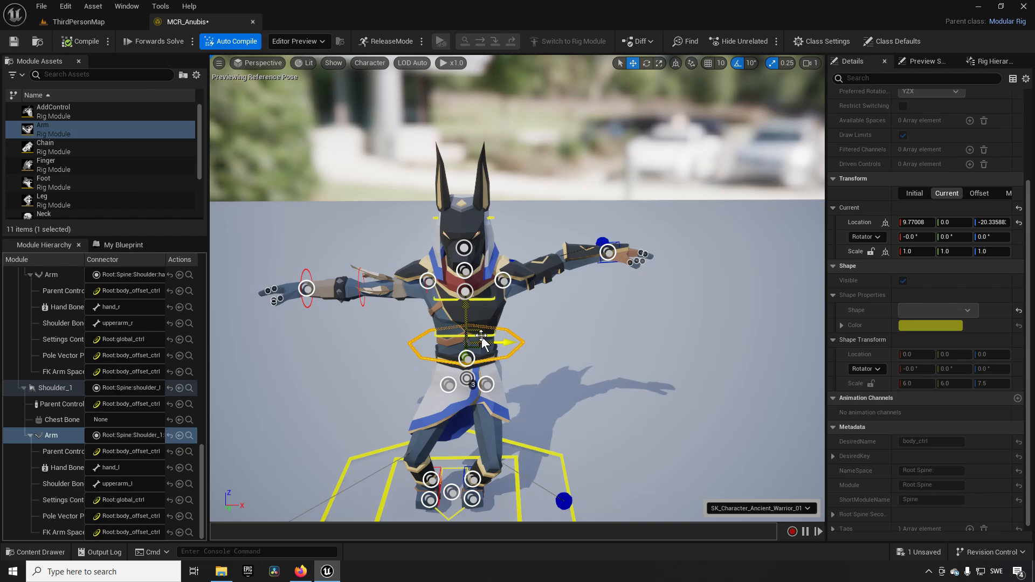
drag(481, 340, 544, 349)
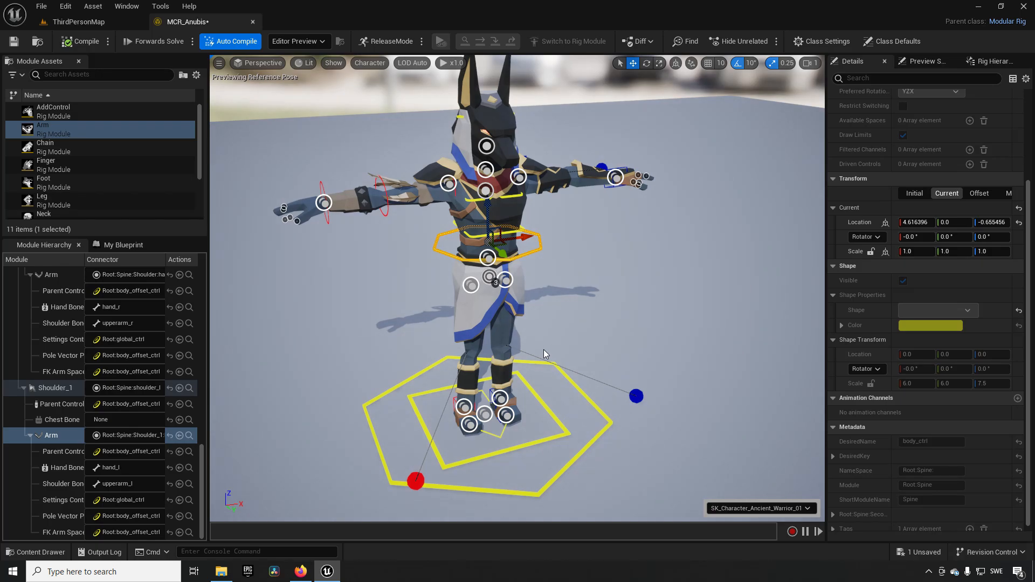
Show the rig hierarchy and look through its bones and the module connectors assigned to them
click(987, 62)
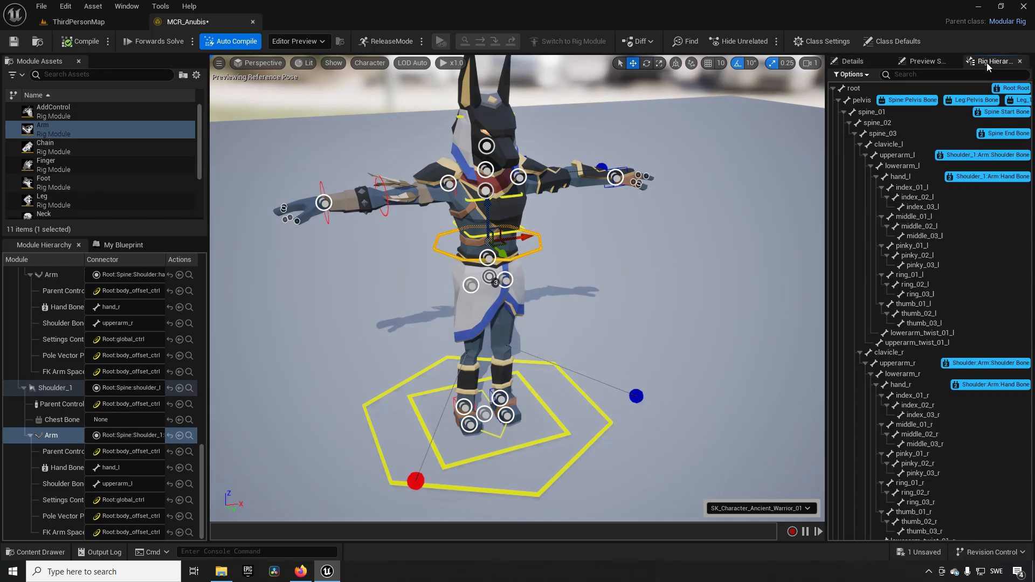
scroll(917, 257, down, 10)
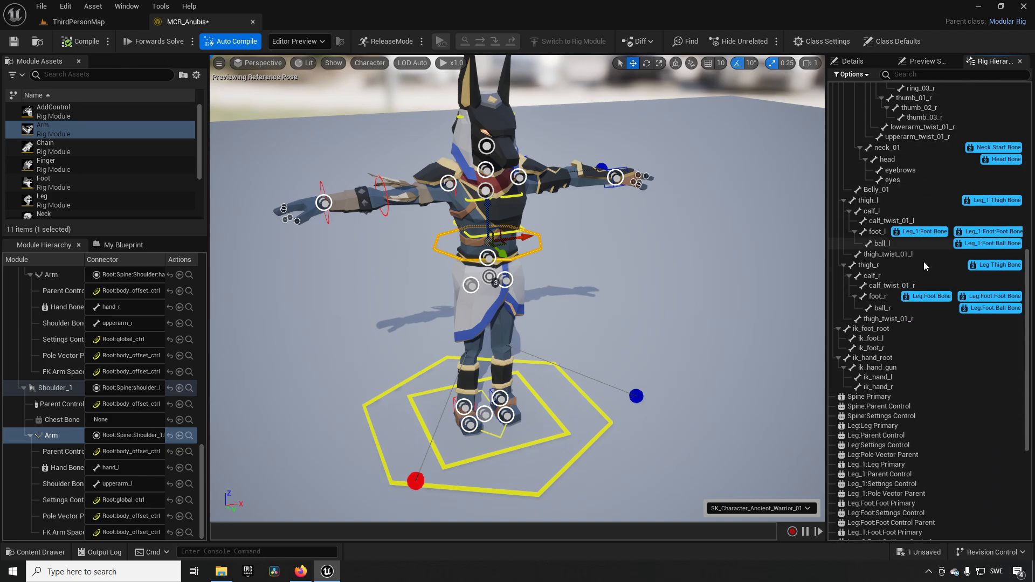
scroll(925, 263, up, 10)
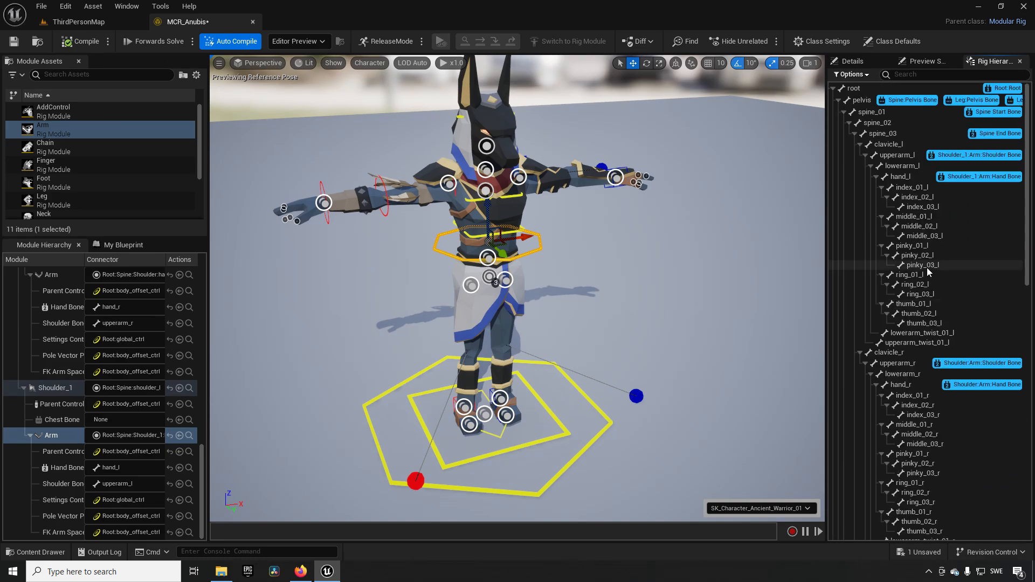
Enlarge the module assets list and review the available rig modules, including Neck, Spine, AddControl, Chain and Piston
click(105, 216)
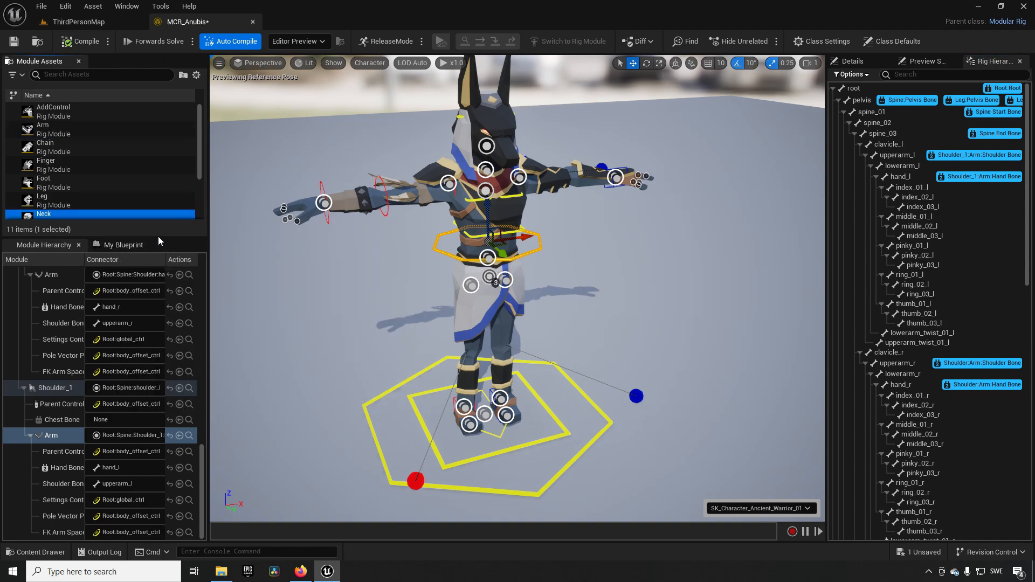
drag(158, 237, 149, 370)
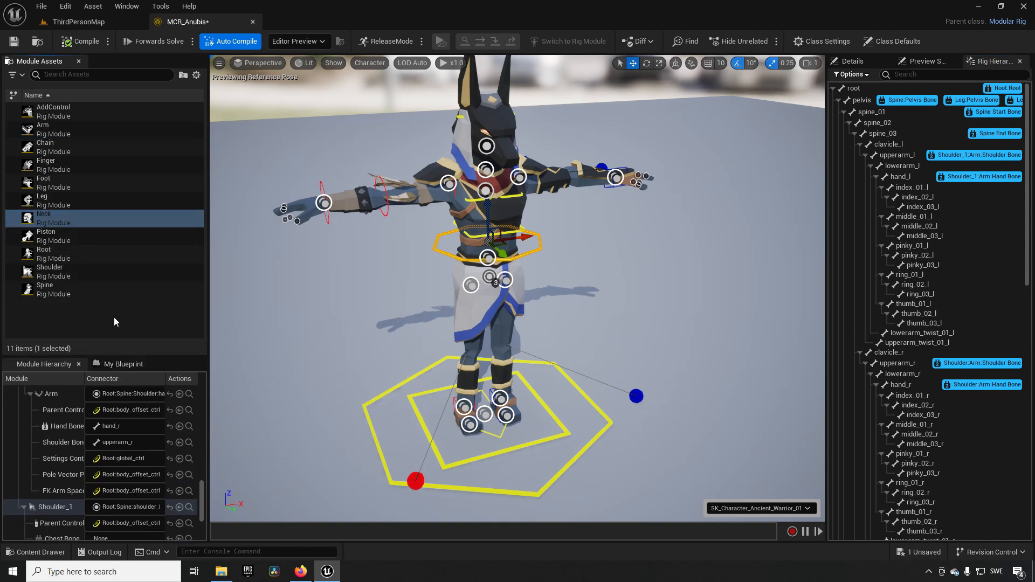
click(108, 290)
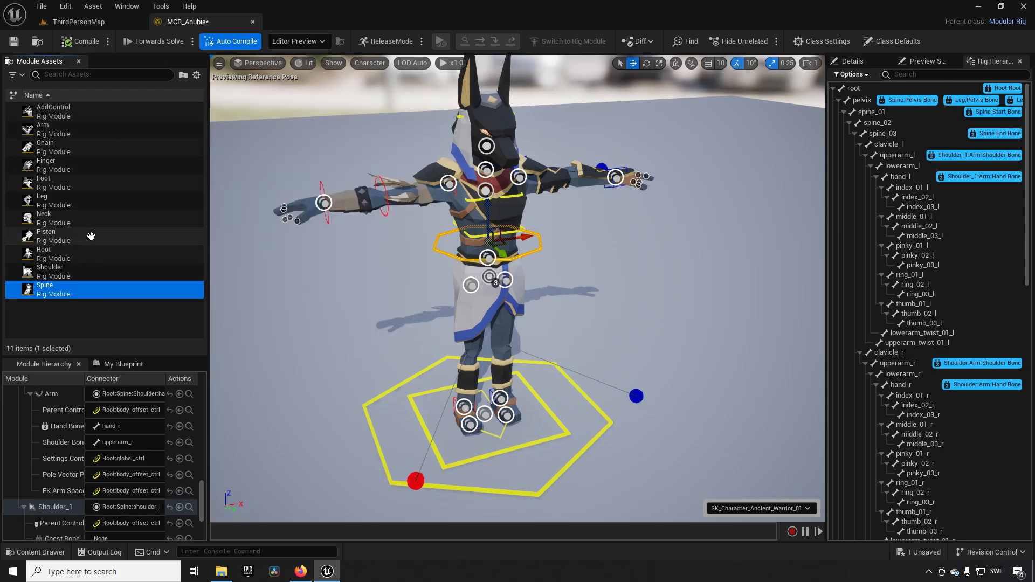
click(74, 114)
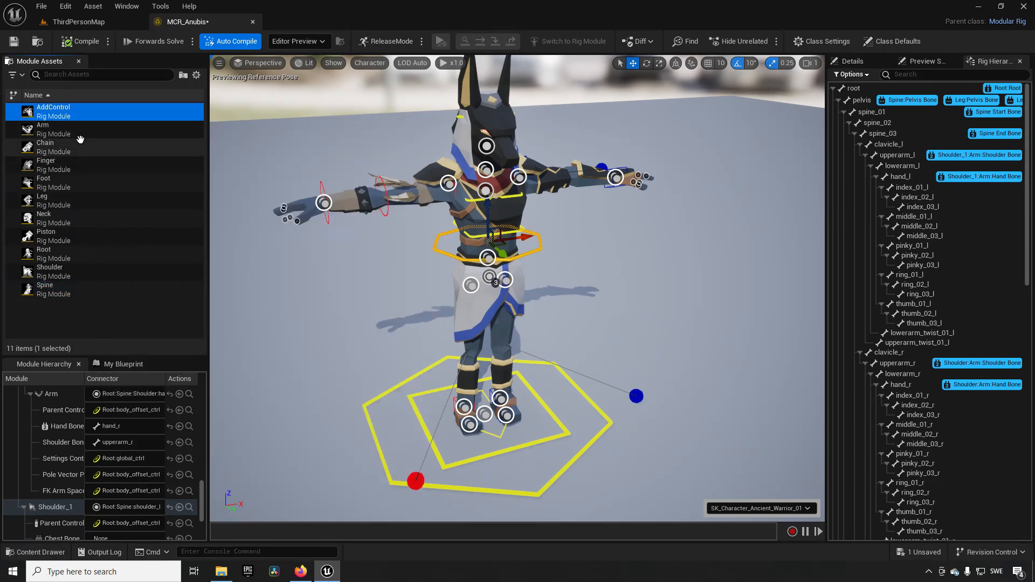
click(75, 147)
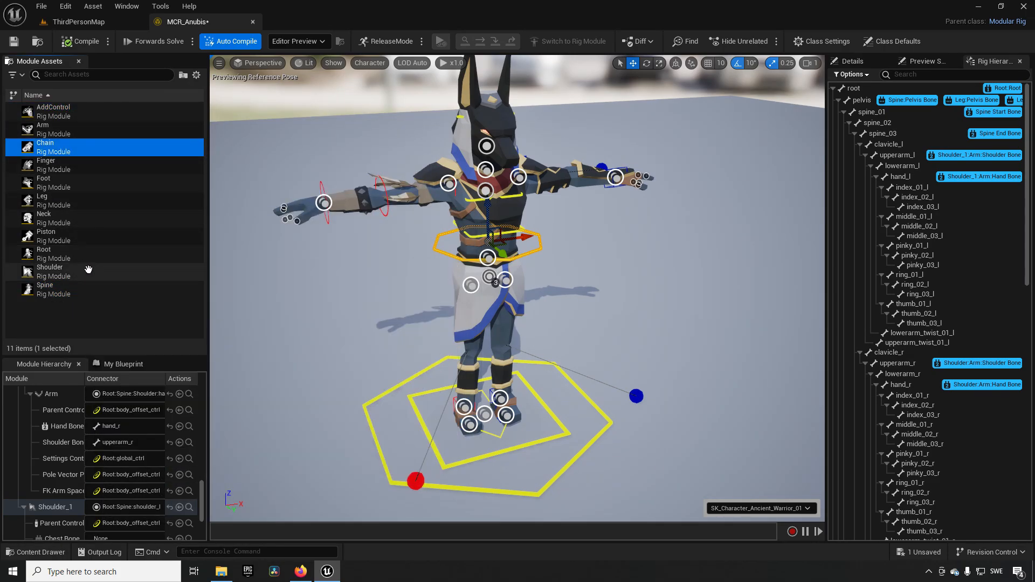
click(82, 238)
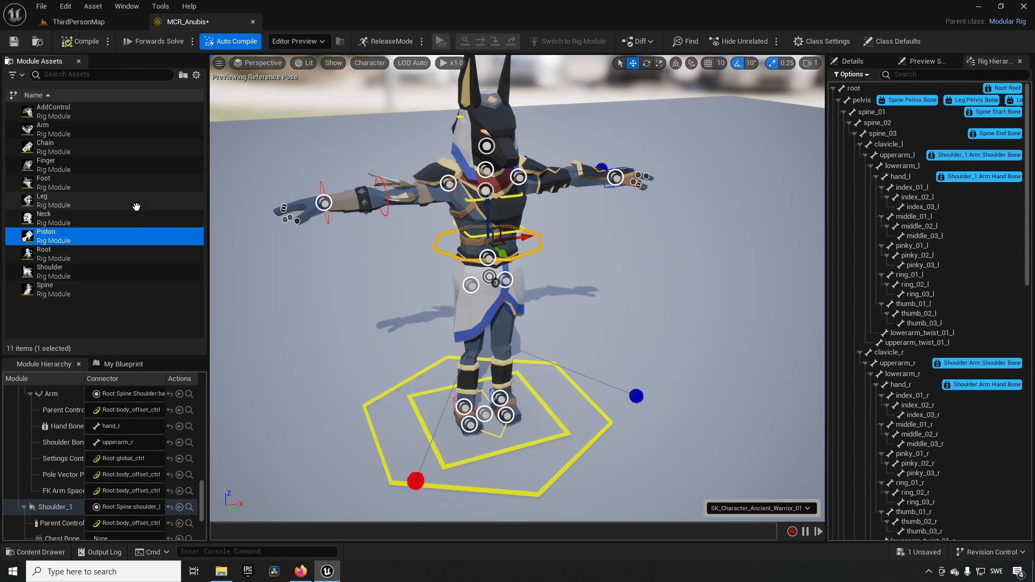
right_drag(674, 291, 692, 294)
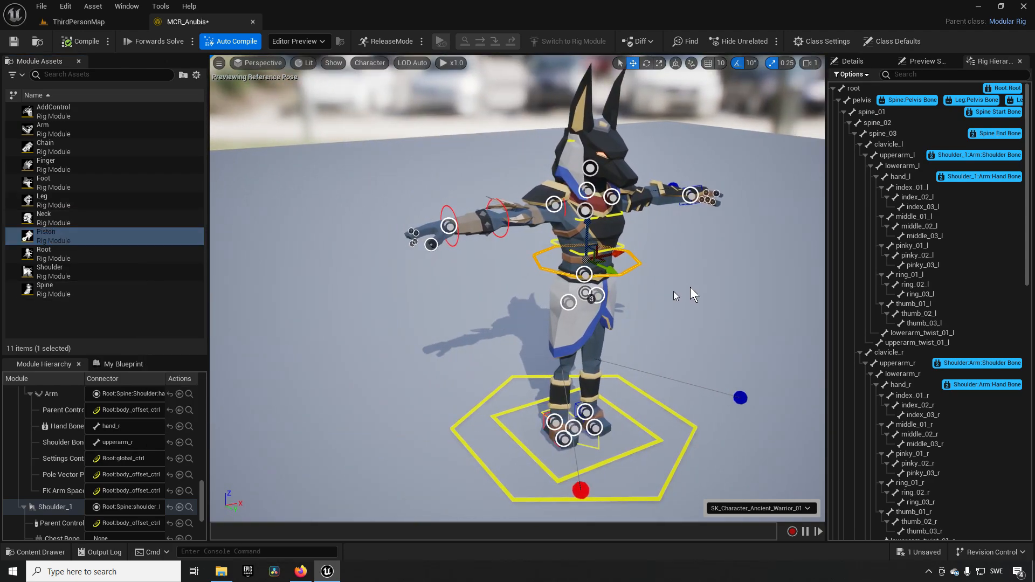
mouse_move(133, 241)
right_drag(492, 290, 492, 290)
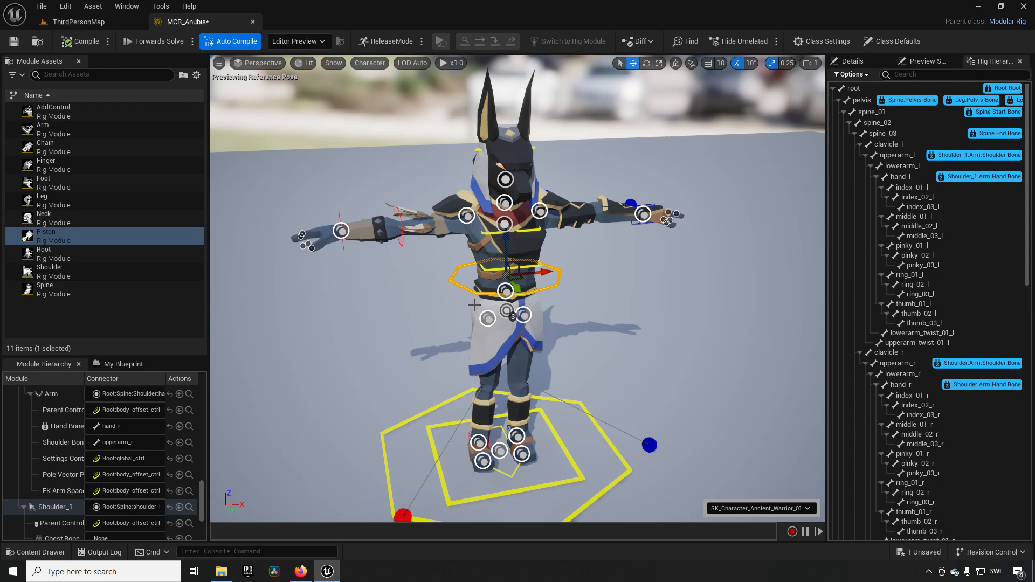
right_drag(624, 322, 625, 321)
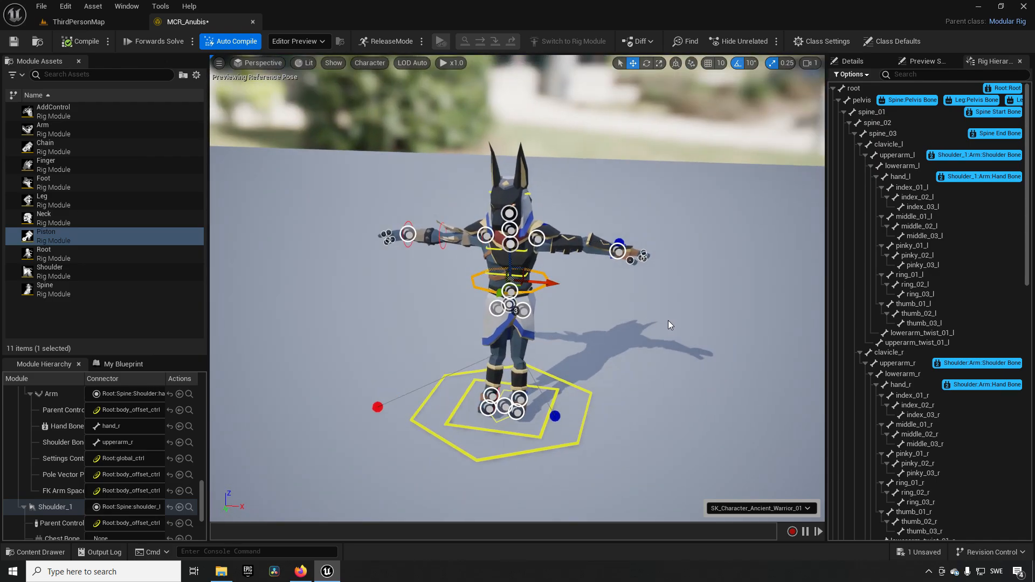